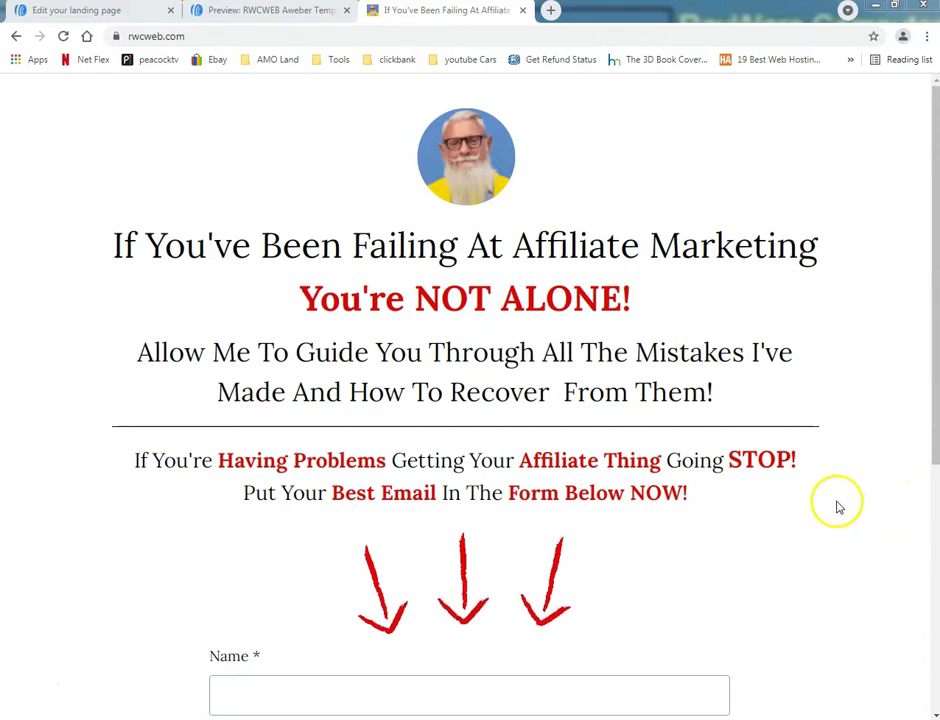
# Step: Bring the browser window forward and scroll over the live site
pyautogui.click(843, 501)
pyautogui.scroll(-2, 850, 503)
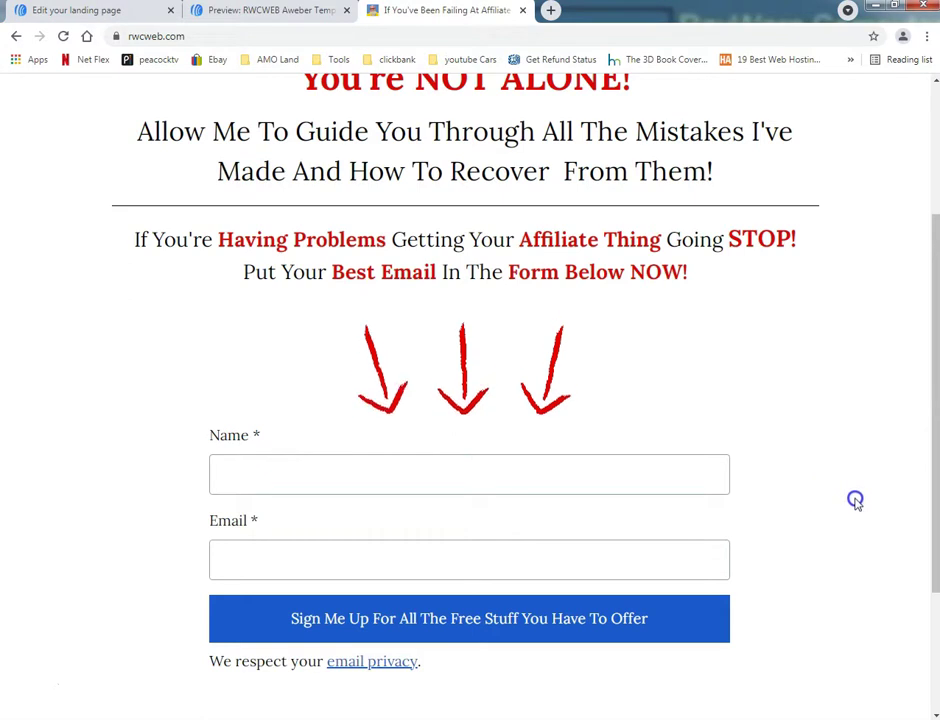
pyautogui.scroll(-2, 835, 507)
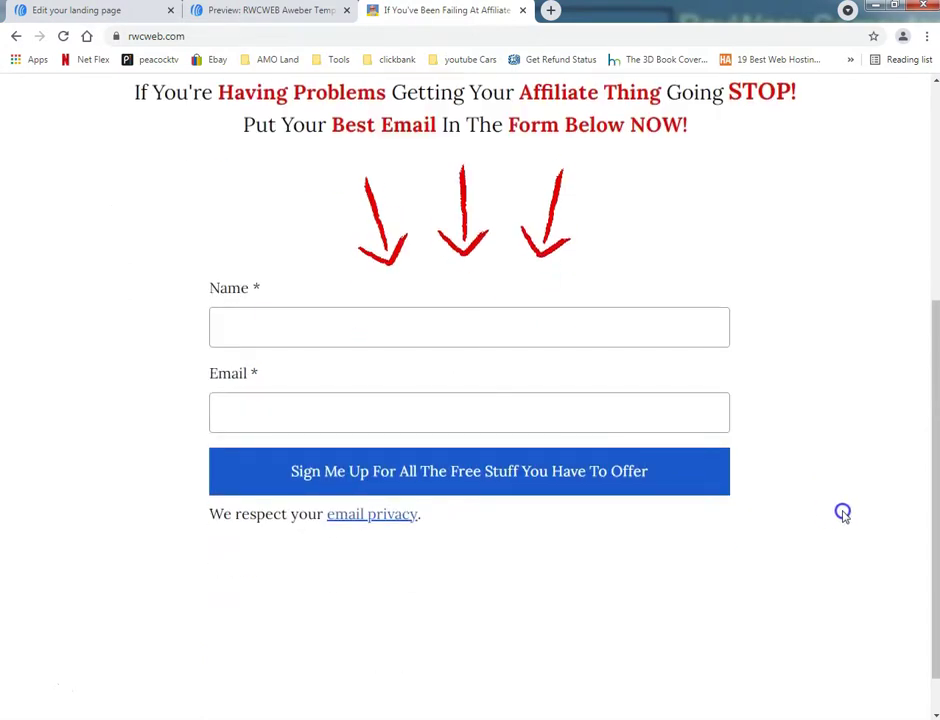
pyautogui.scroll(4, 847, 506)
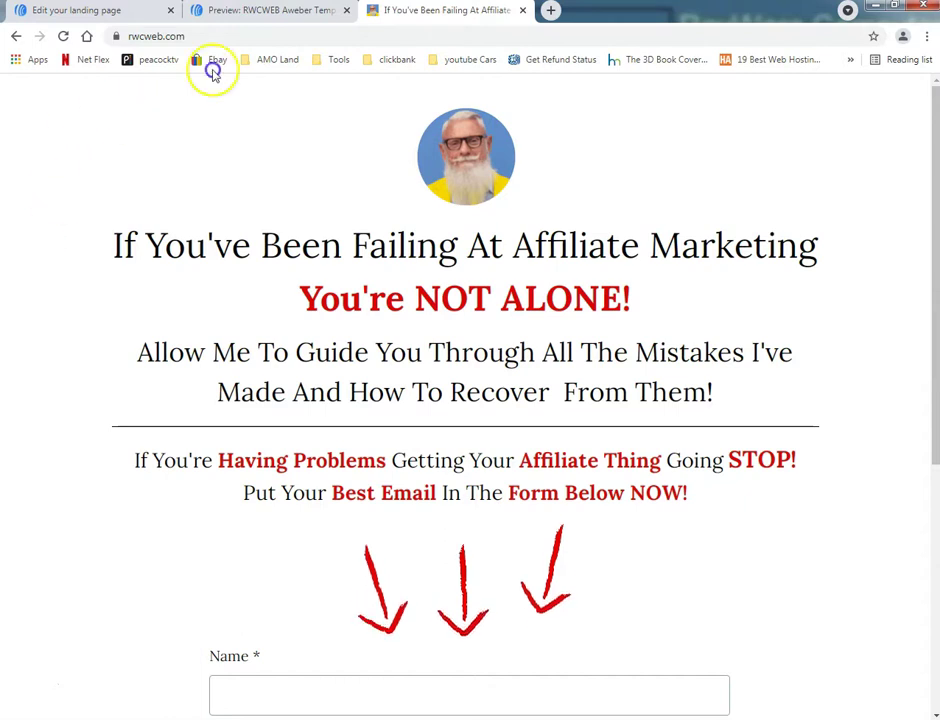
# Step: Switch to the RWCWEB Aweber Template preview and look through headline, video, testimonials and closing sections
pyautogui.click(265, 12)
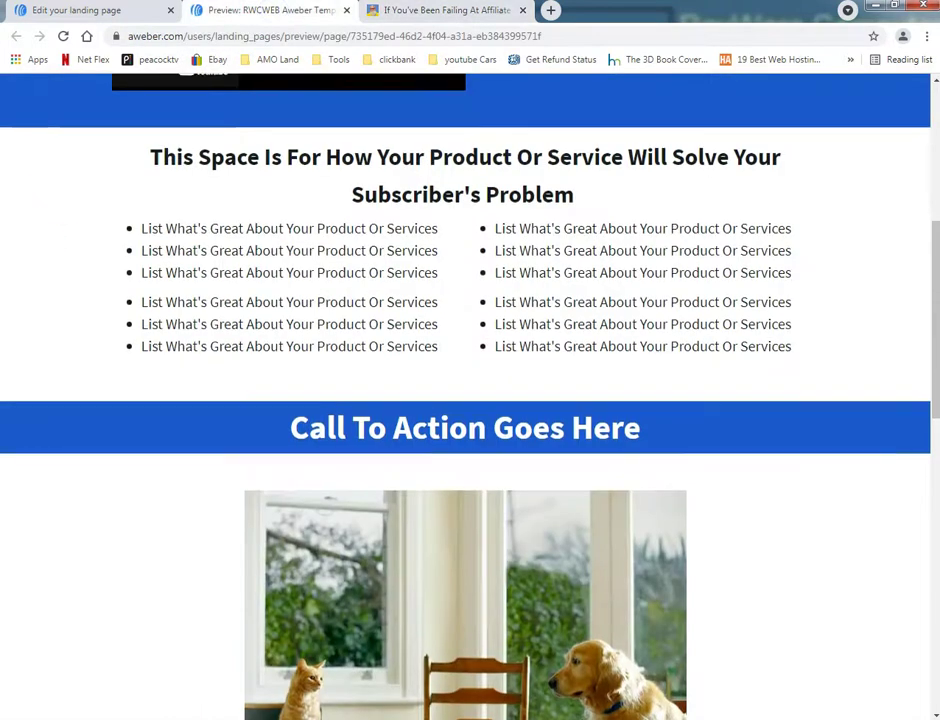
pyautogui.scroll(4, 10, 266)
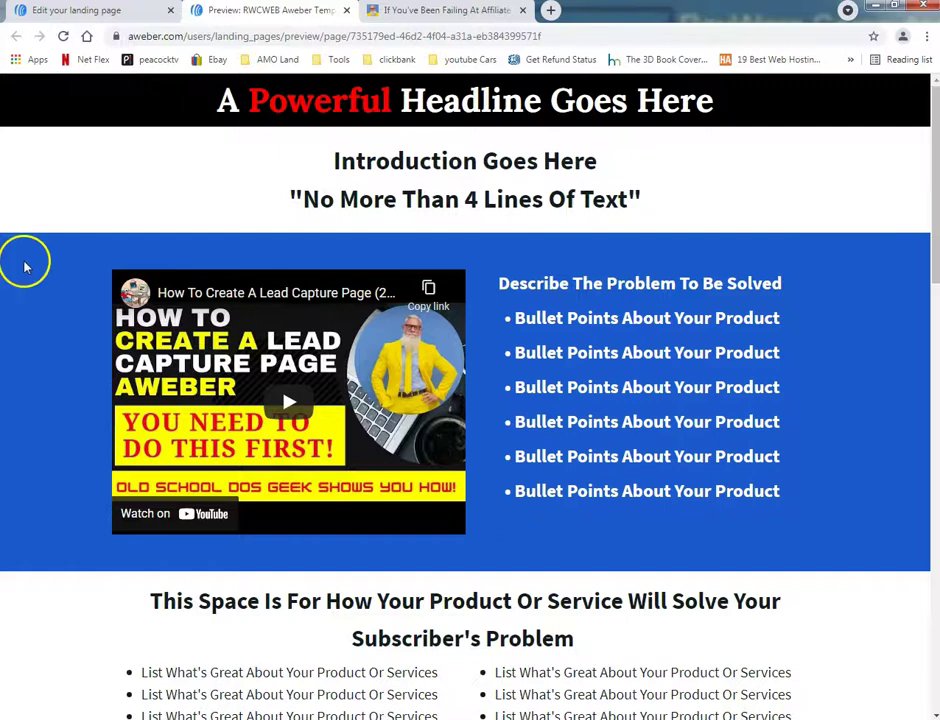
pyautogui.scroll(-3, 783, 384)
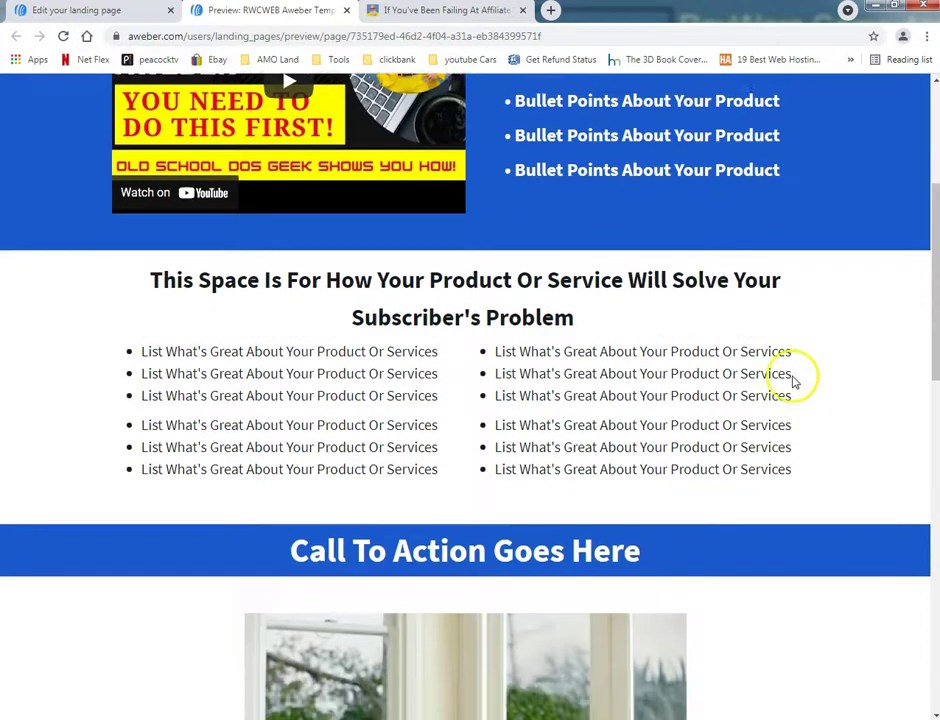
pyautogui.scroll(-10, 792, 380)
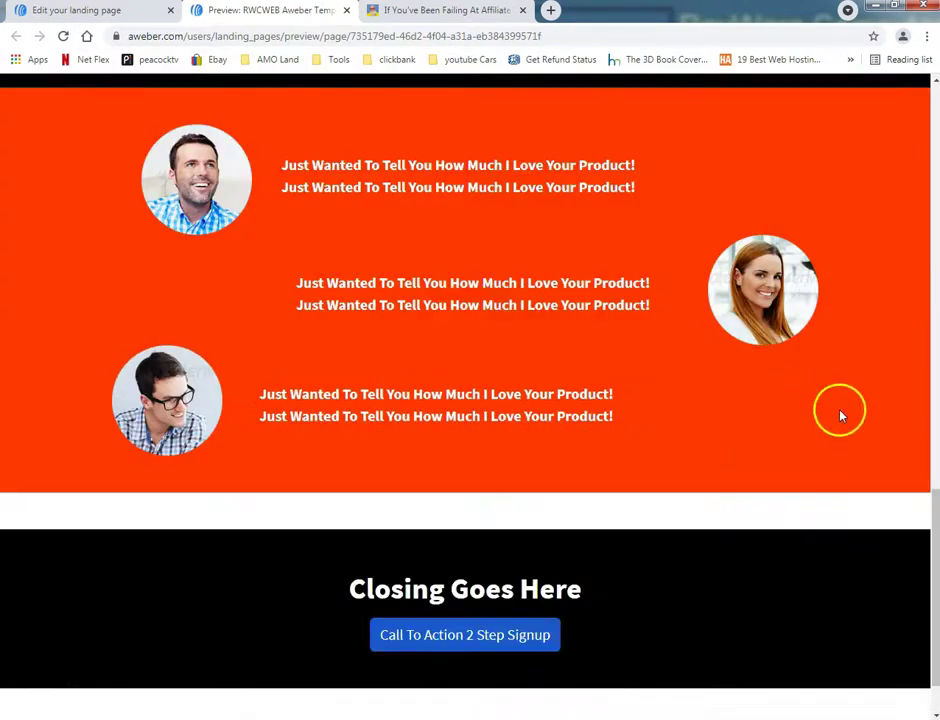
pyautogui.scroll(-1, 838, 418)
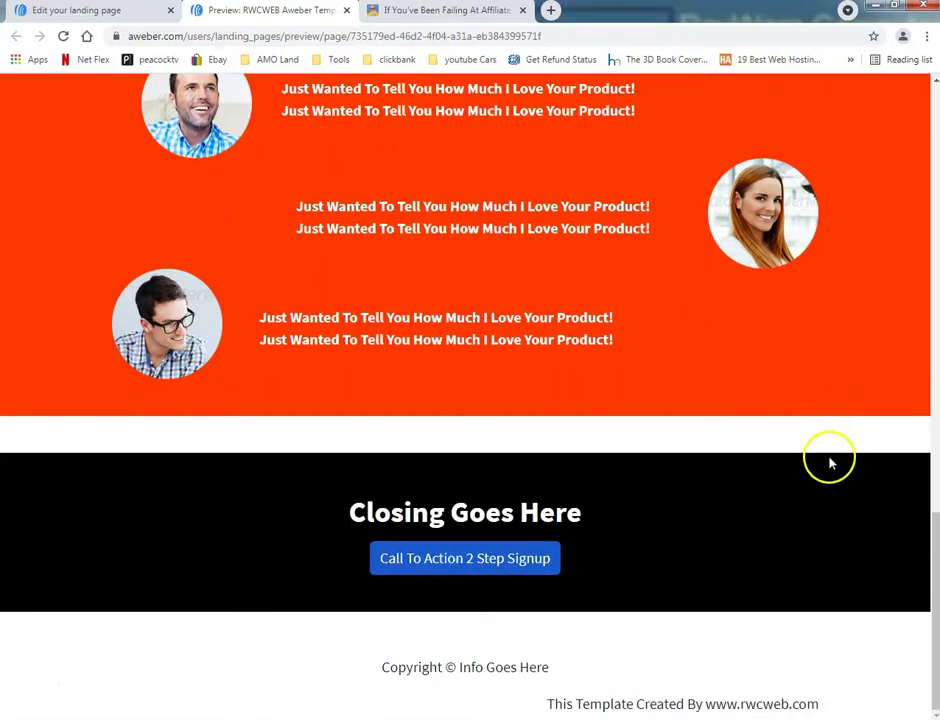
pyautogui.scroll(15, 829, 460)
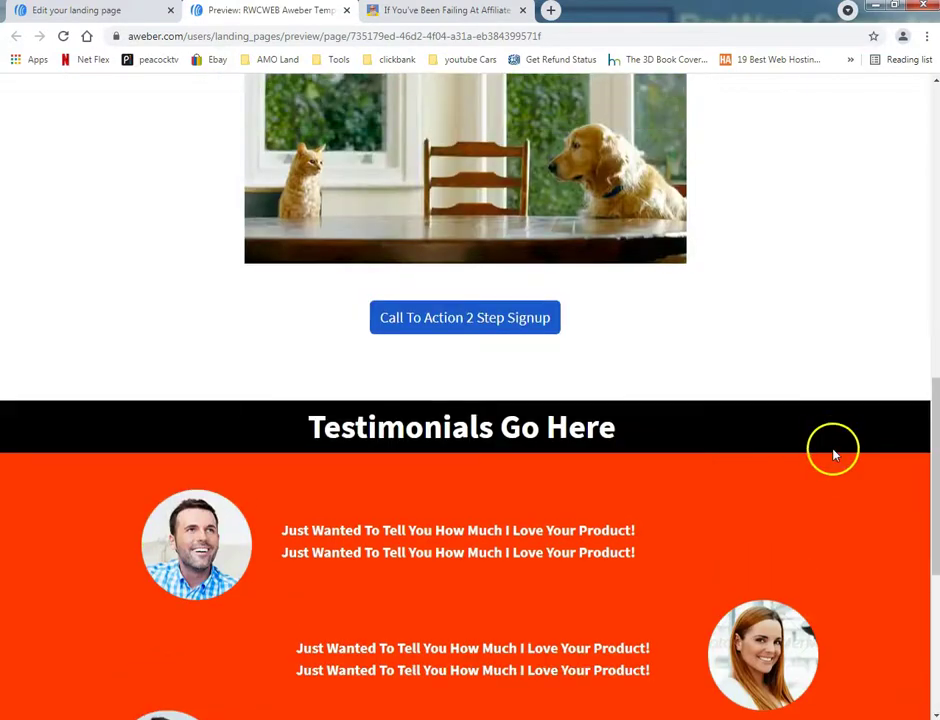
pyautogui.scroll(2, 829, 437)
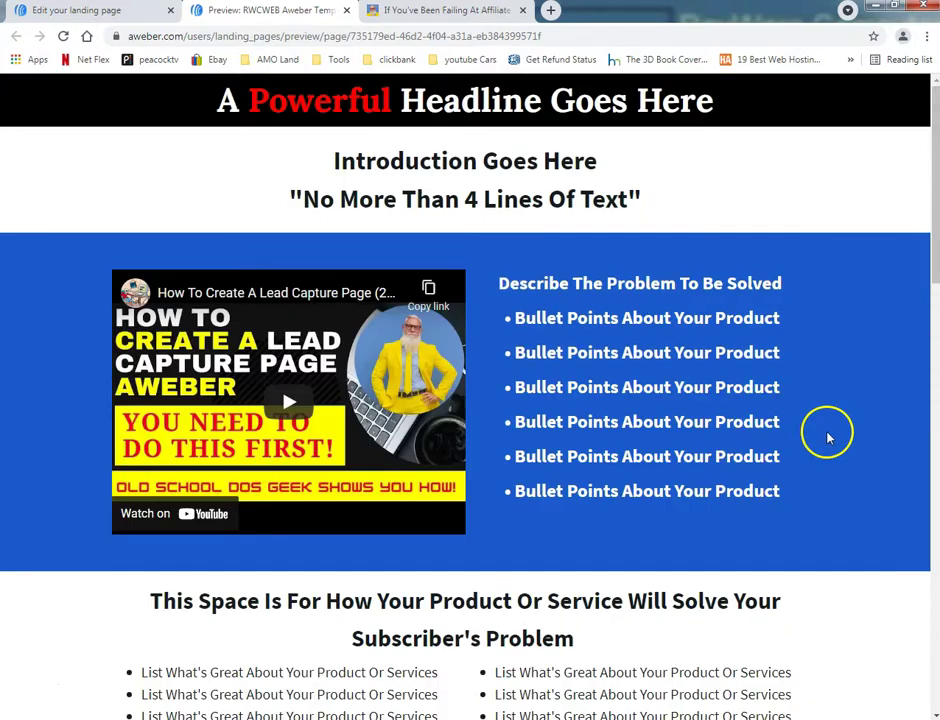
pyautogui.scroll(-12, 826, 440)
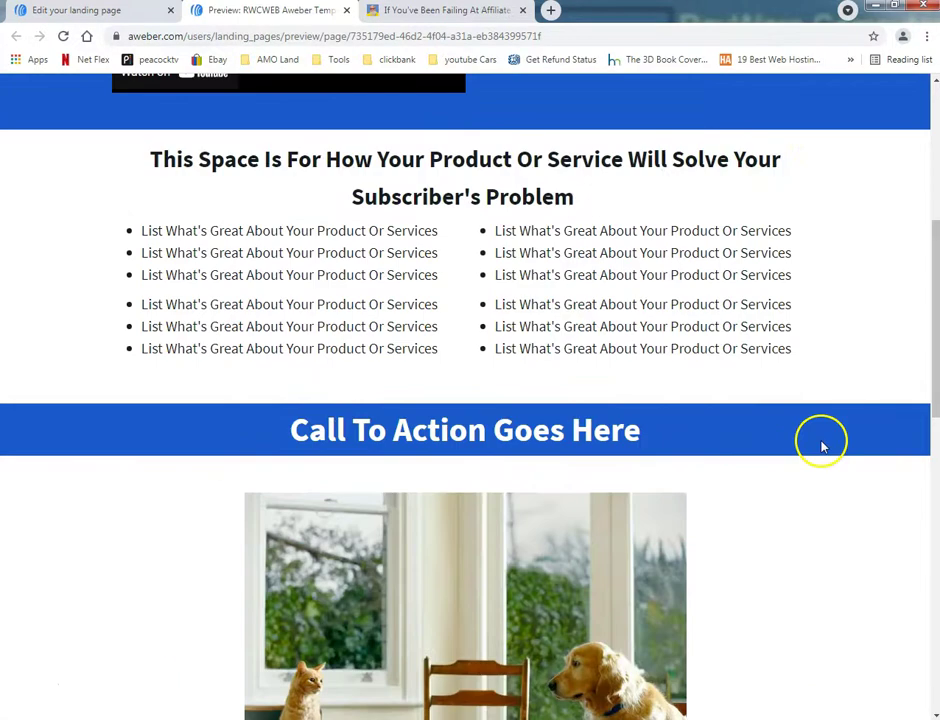
pyautogui.scroll(-2, 816, 446)
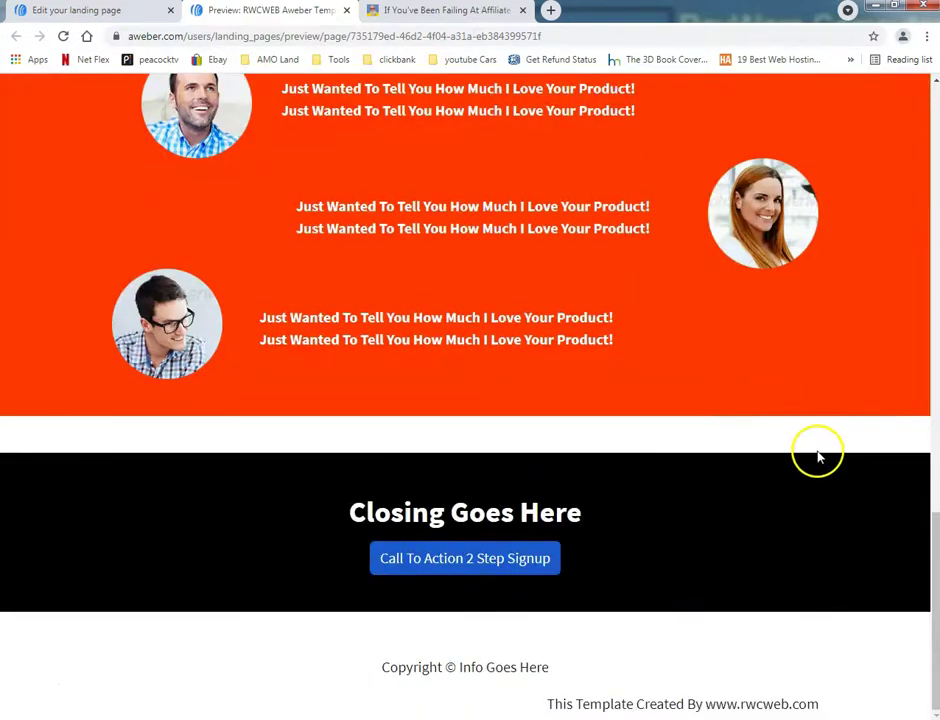
pyautogui.scroll(4, 808, 464)
pyautogui.scroll(12, 812, 463)
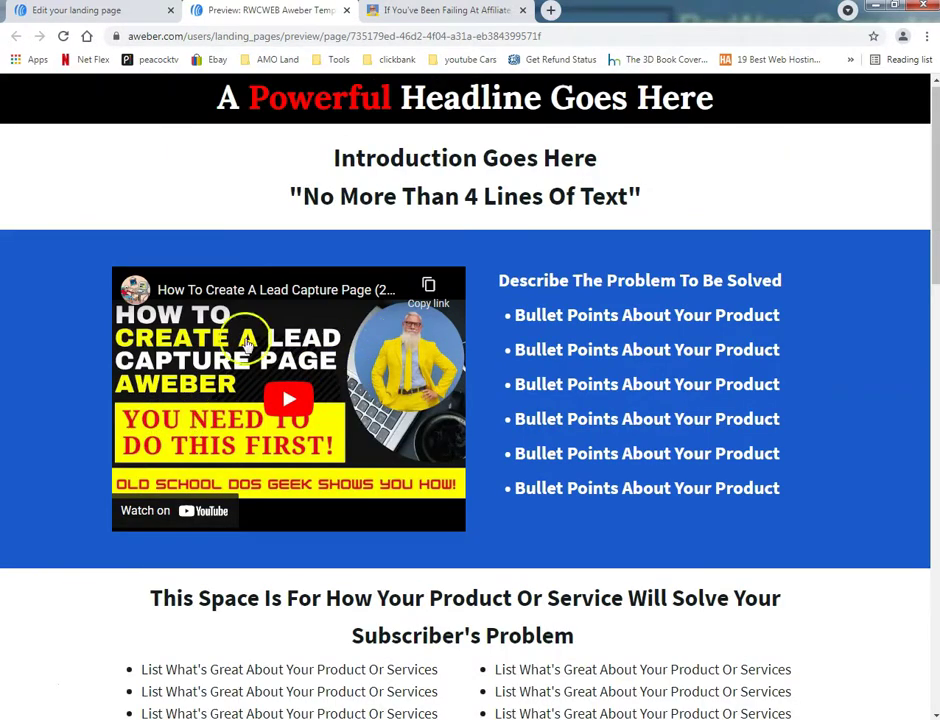
pyautogui.scroll(-10, 898, 478)
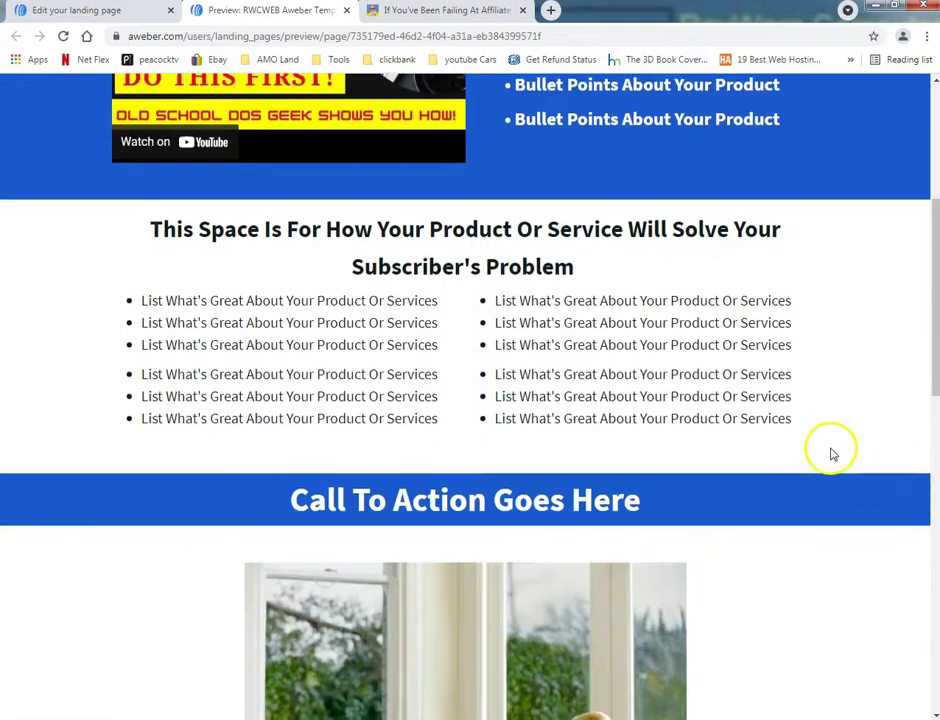
pyautogui.scroll(-3, 838, 446)
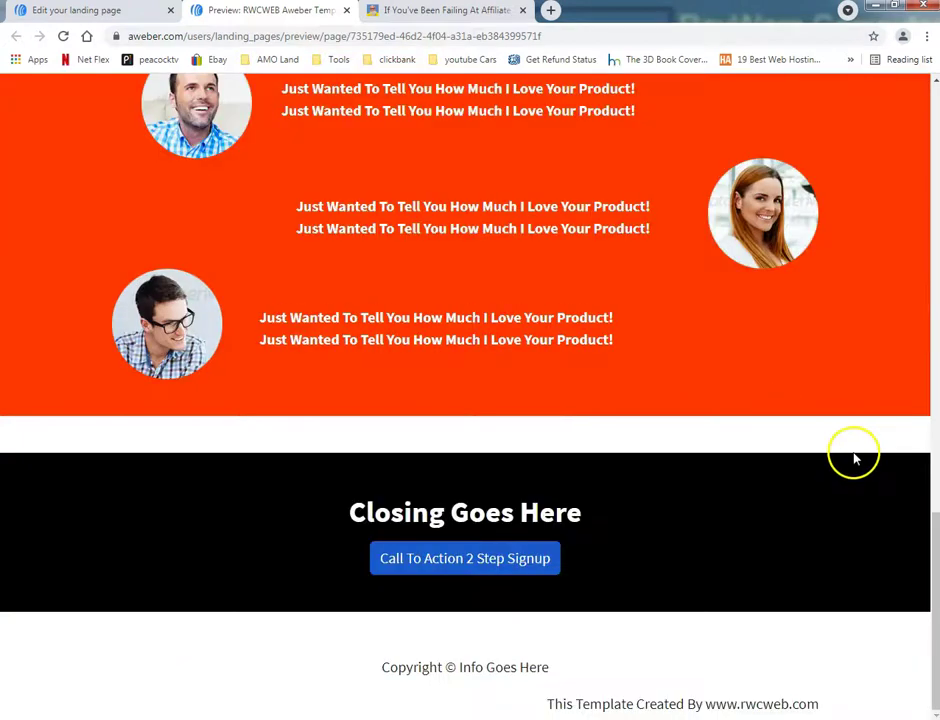
pyautogui.scroll(12, 151, 357)
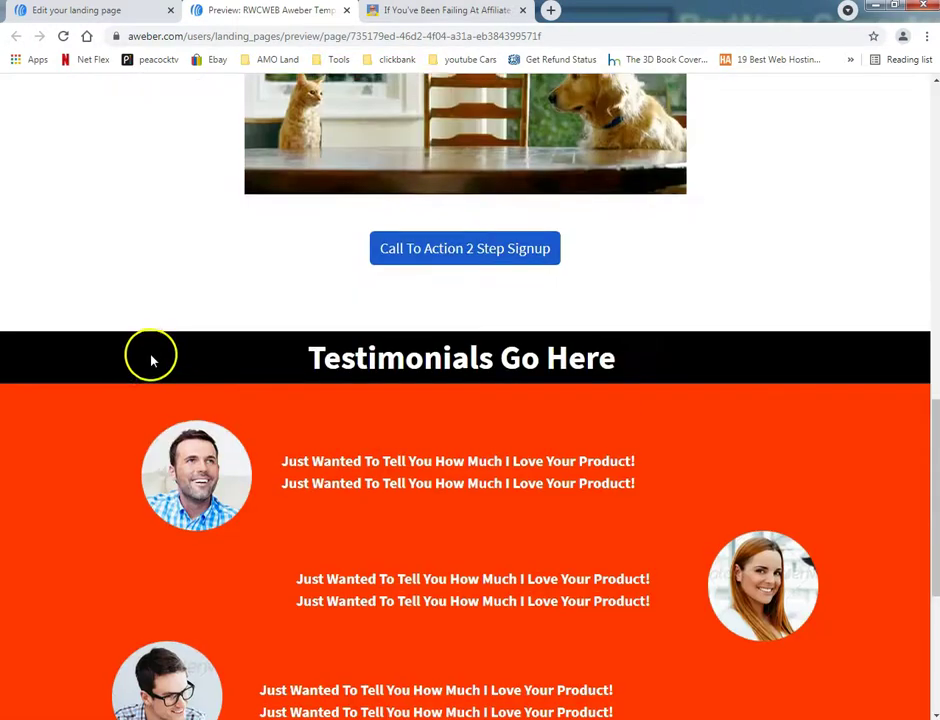
pyautogui.scroll(2, 133, 357)
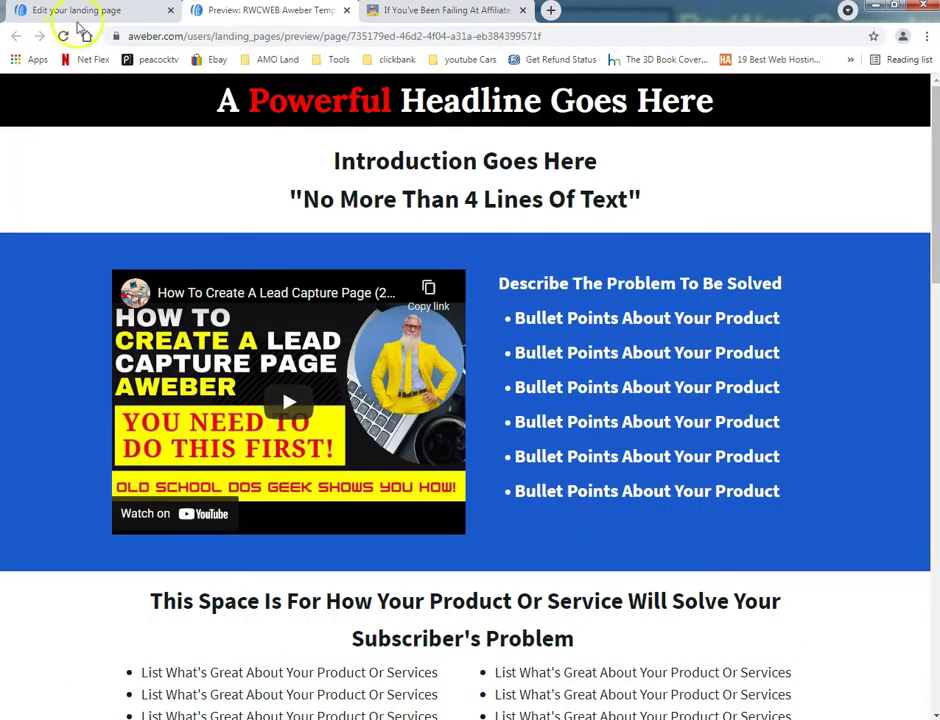
pyautogui.scroll(-7, 88, 287)
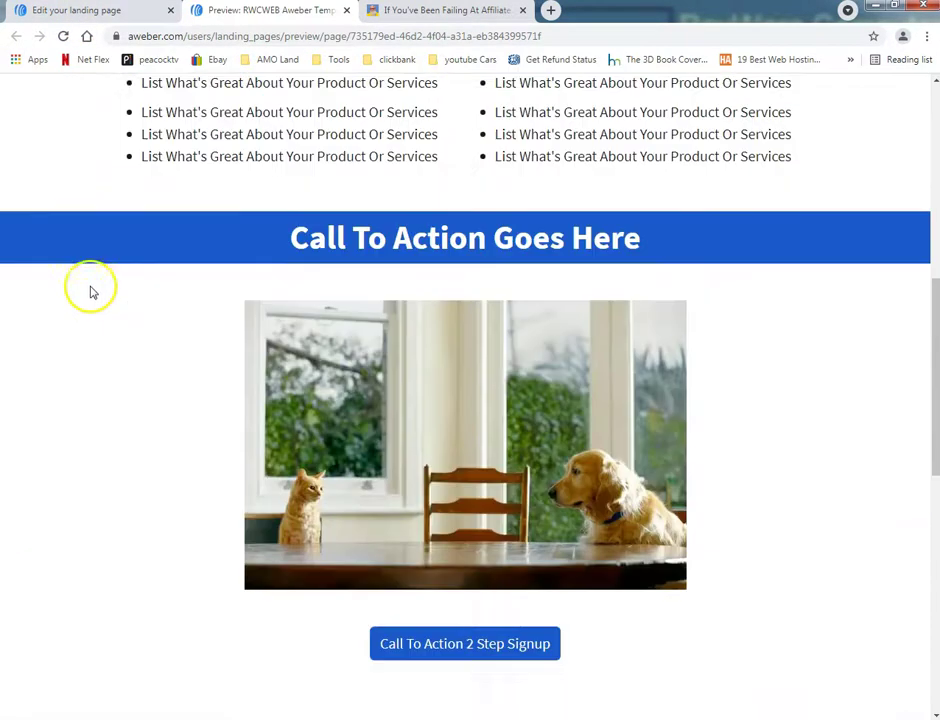
# Step: Open the Call To Action 2 Step Signup popup, submit a test name and email, then close it
pyautogui.click(466, 611)
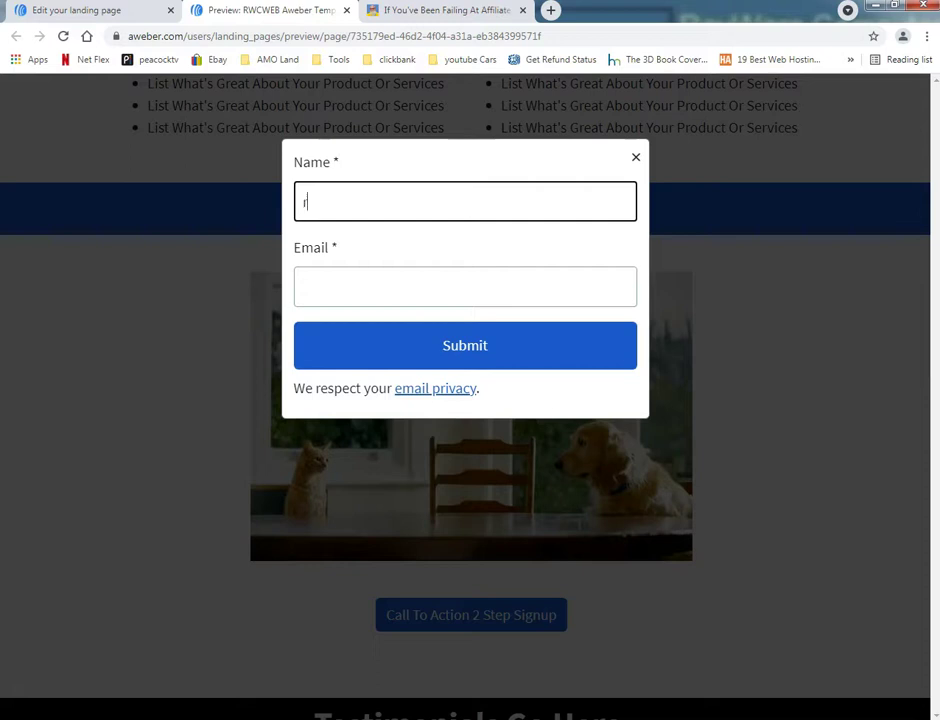
pyautogui.write('y')
pyautogui.press('Tab')
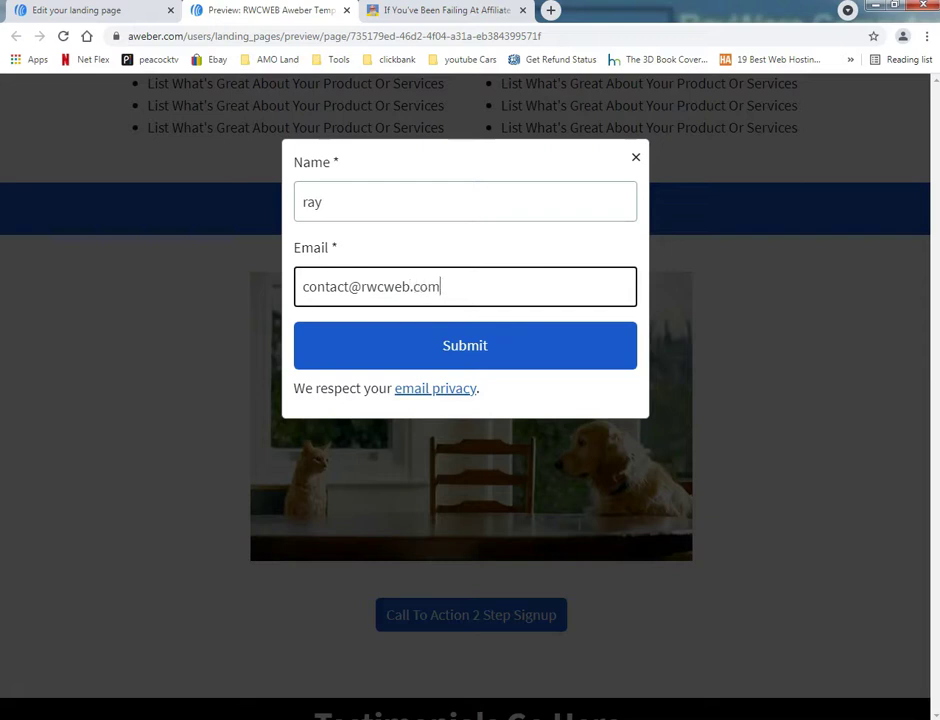
pyautogui.click(527, 353)
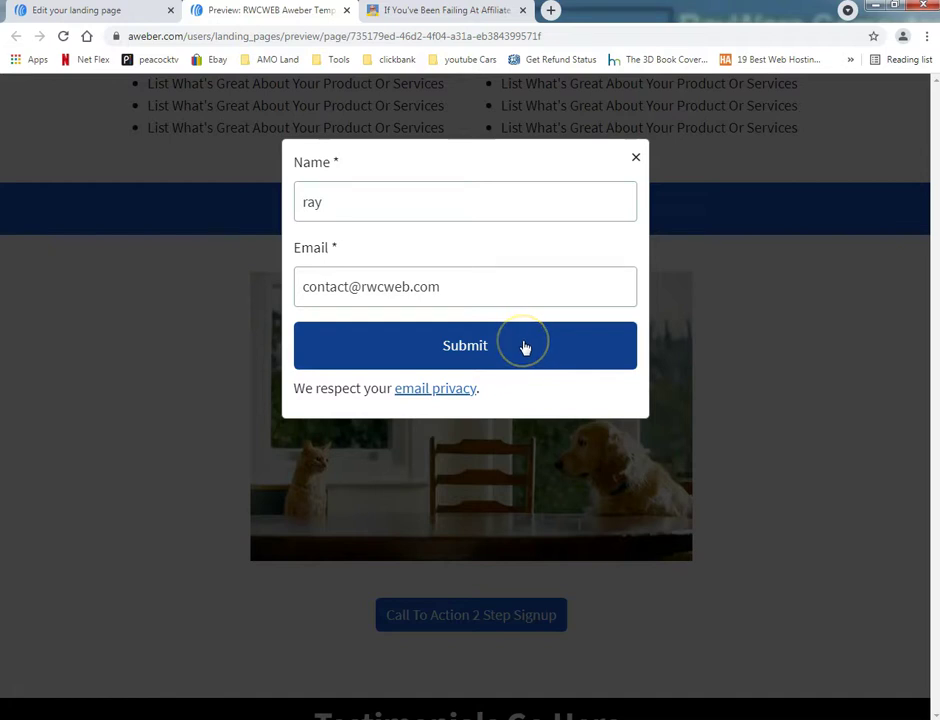
pyautogui.click(636, 161)
# Step: Save the landing page, close the preview tab, and open the published page URL in a new tab
pyautogui.click(131, 17)
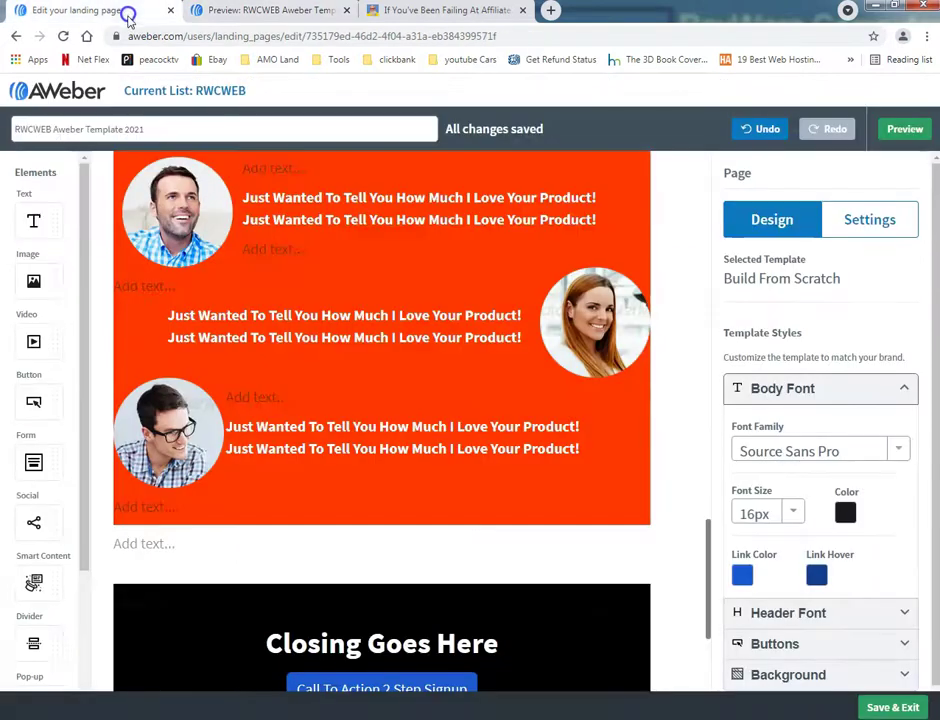
pyautogui.click(879, 708)
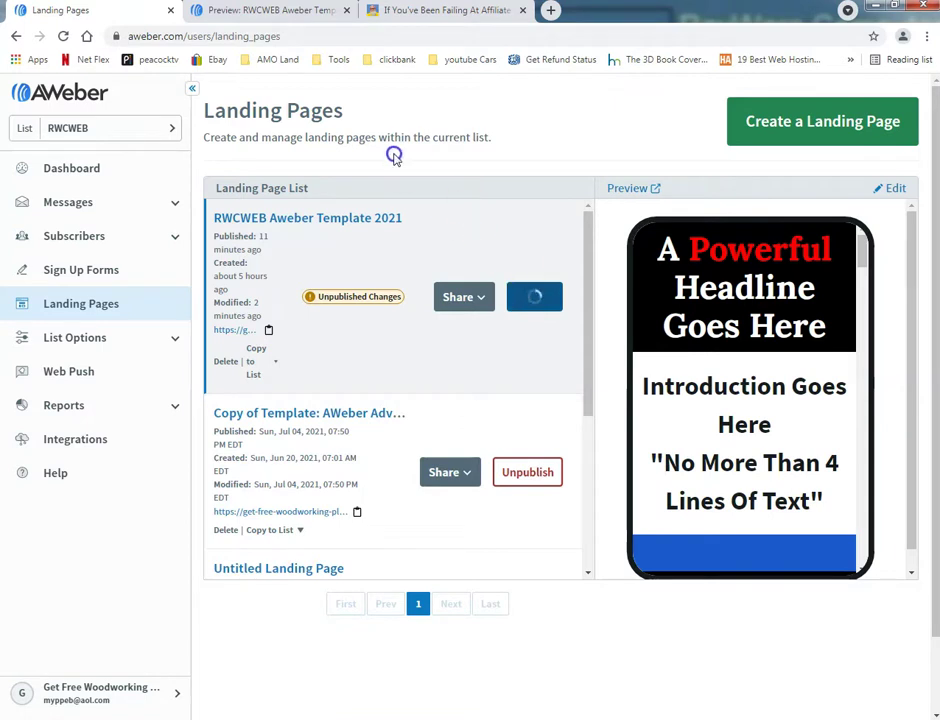
pyautogui.click(347, 10)
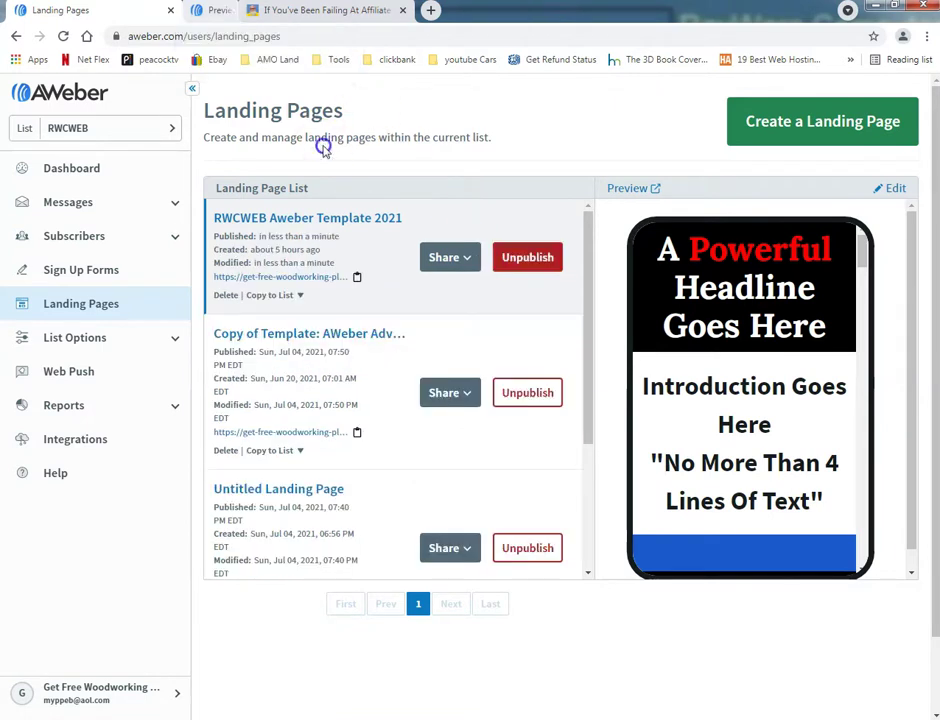
pyautogui.click(296, 279)
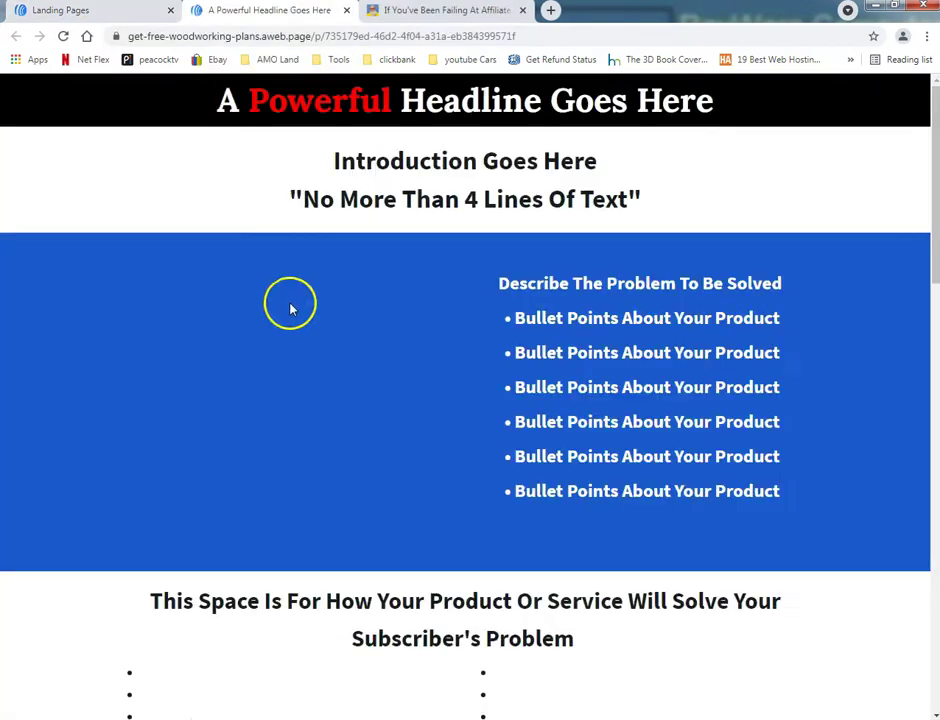
# Step: On the live page, open Call To Action 2 Step Signup, enter a test name and email, and submit
pyautogui.scroll(-10, 315, 395)
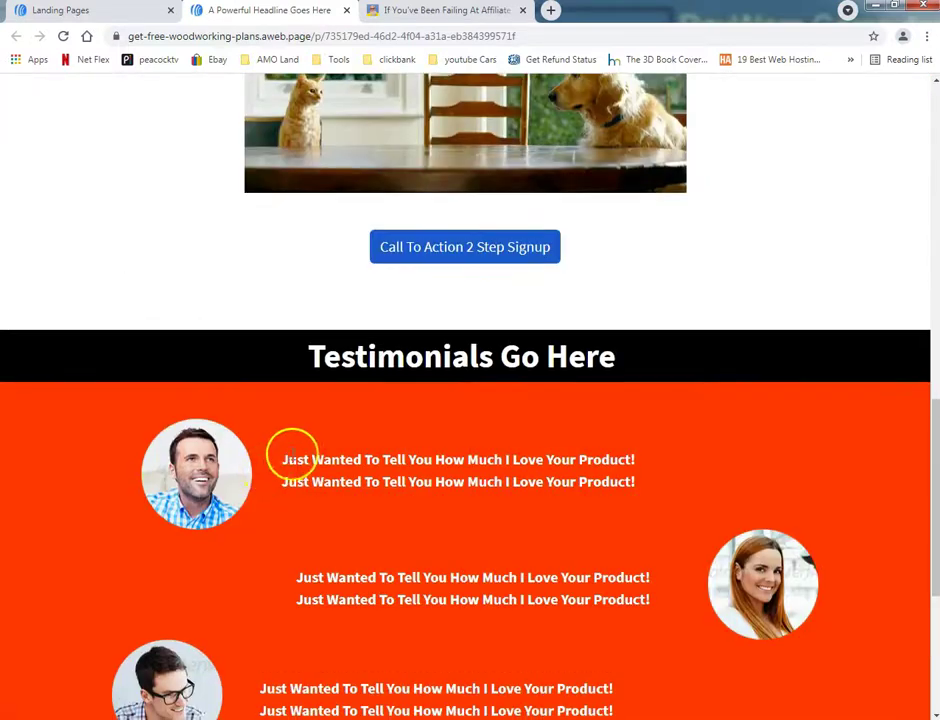
pyautogui.scroll(3, 407, 413)
pyautogui.click(466, 396)
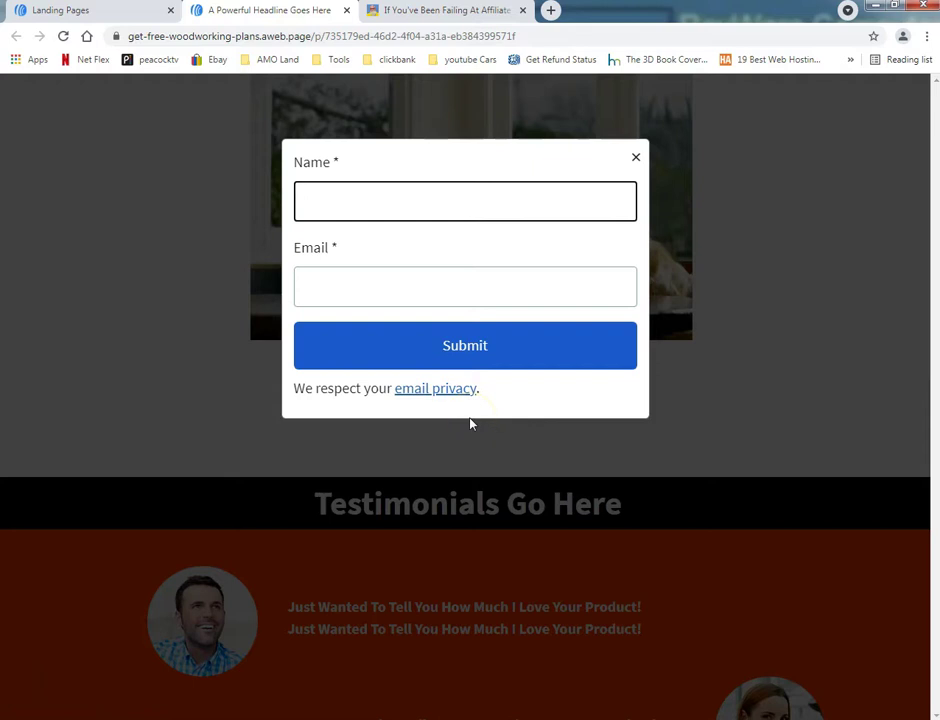
pyautogui.write('ray')
pyautogui.press('Tab')
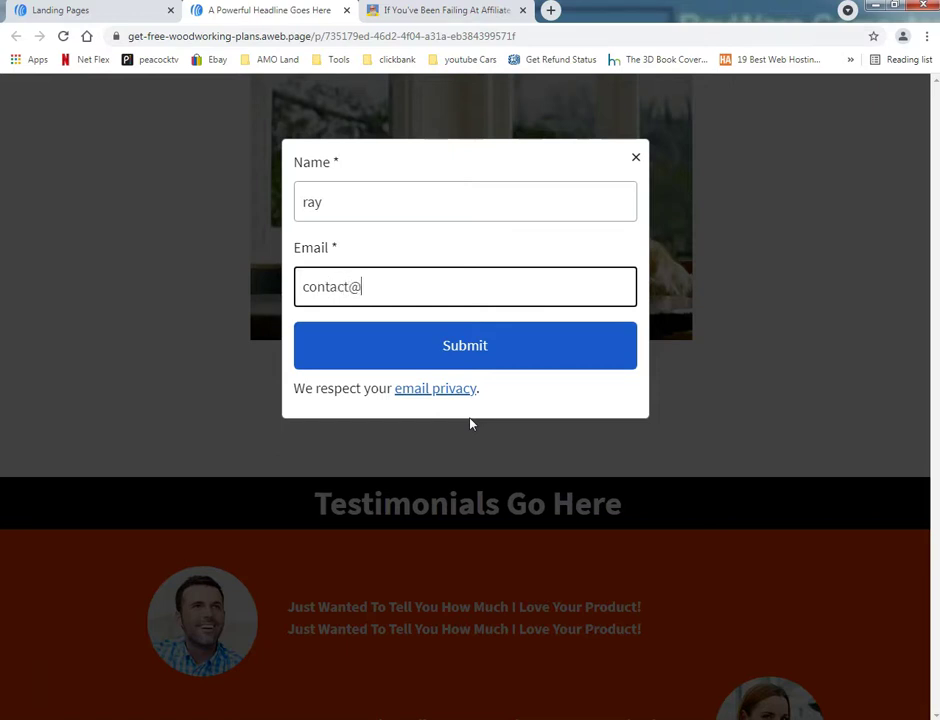
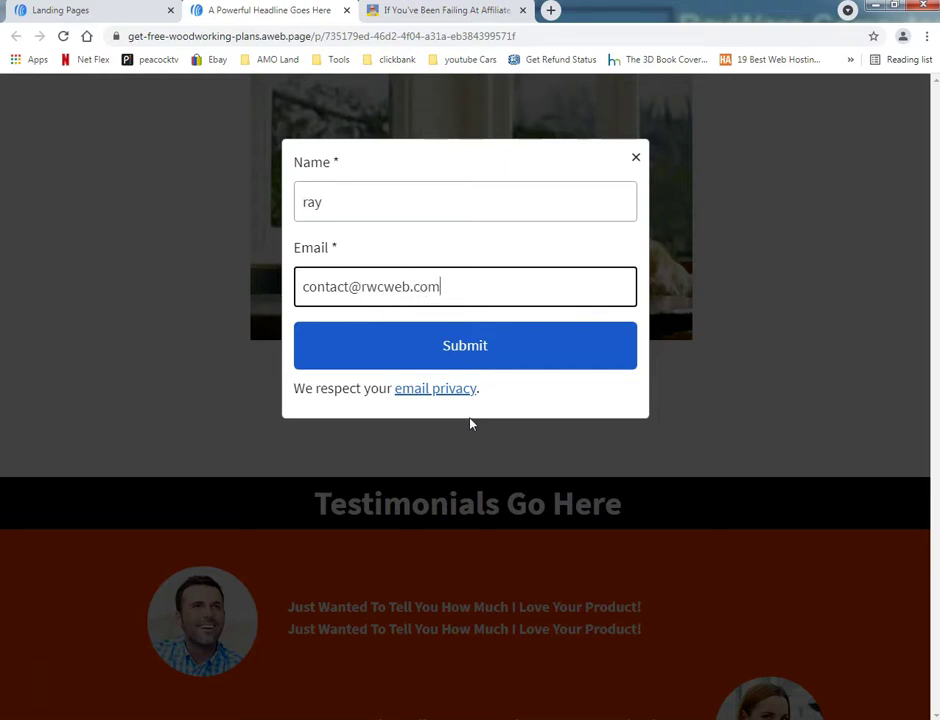
pyautogui.click(482, 338)
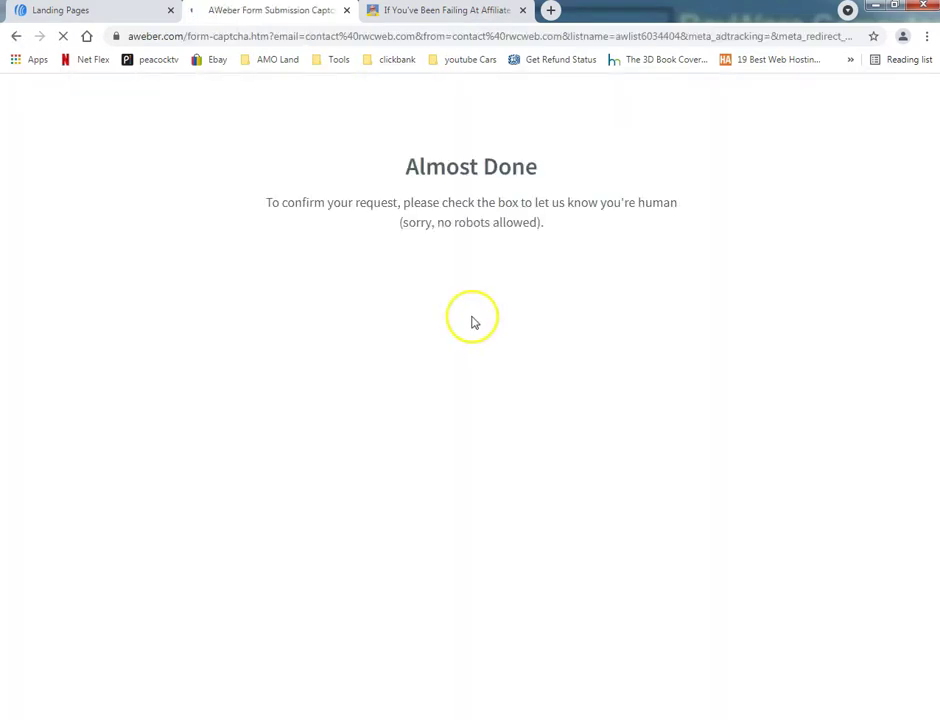
# Step: Pass the reCAPTCHA check to reach Activate Your Subscription, then return to the Landing Pages list
pyautogui.click(384, 280)
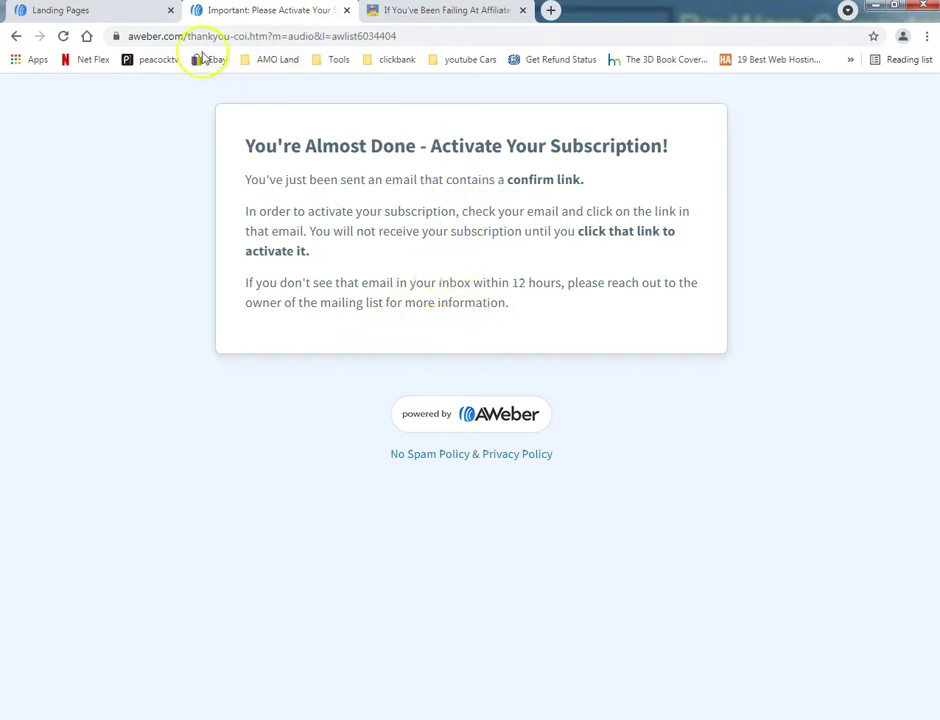
pyautogui.click(138, 14)
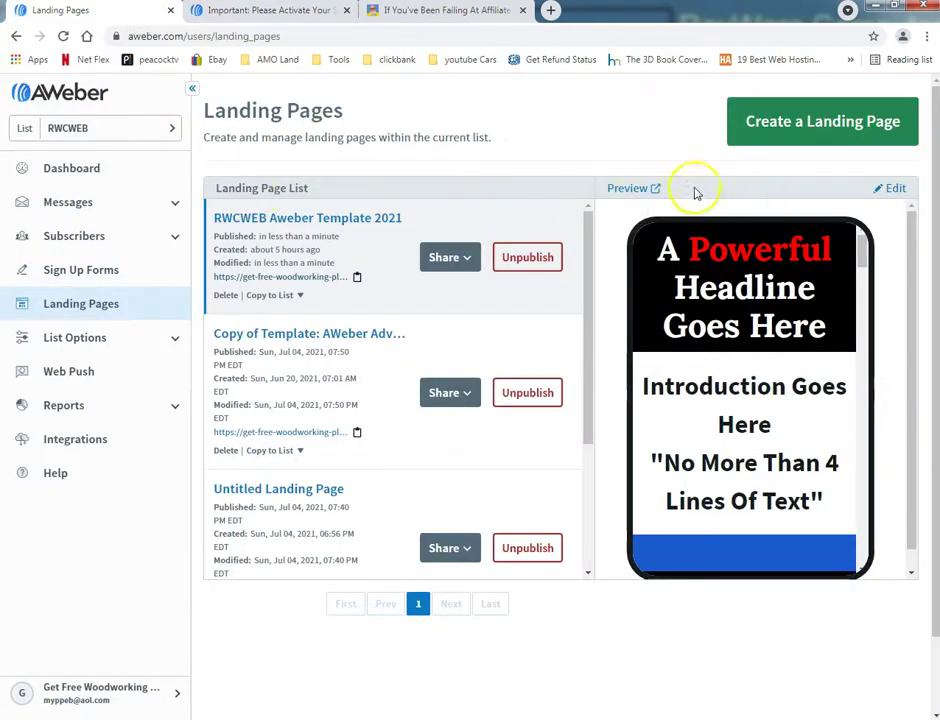
pyautogui.click(297, 14)
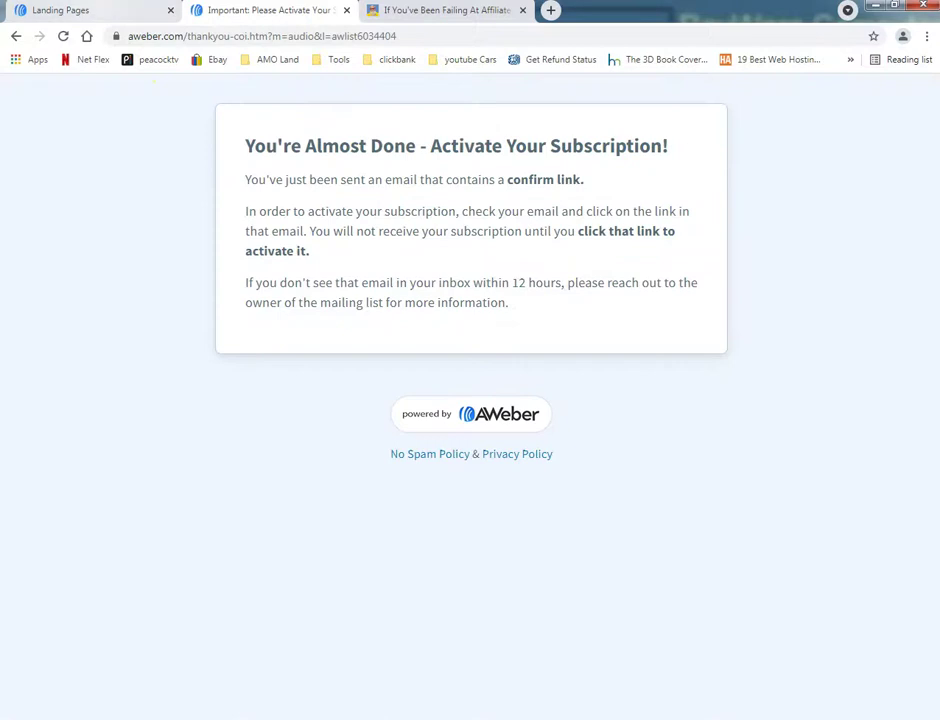
pyautogui.click(78, 10)
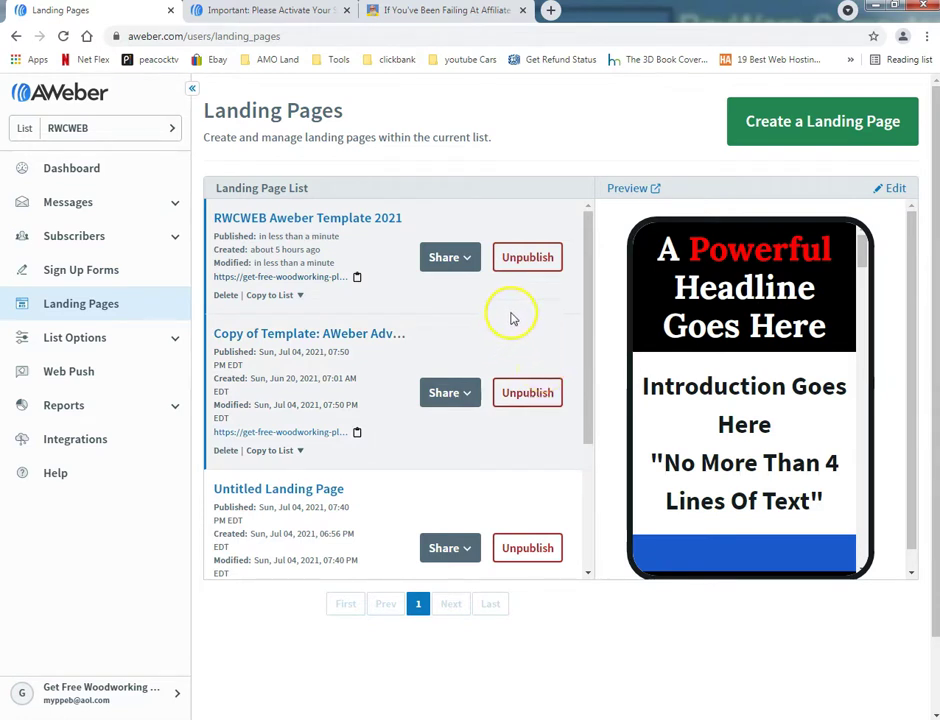
# Step: Start a new landing page and preview the Small Business template from the Choose a Template gallery
pyautogui.click(821, 131)
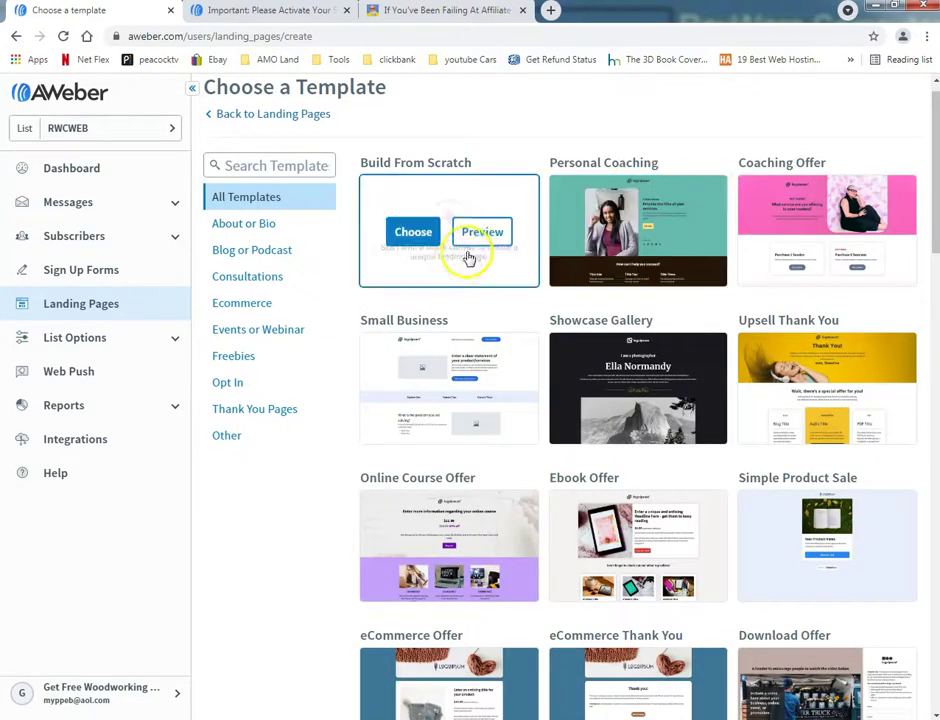
pyautogui.scroll(-3, 464, 315)
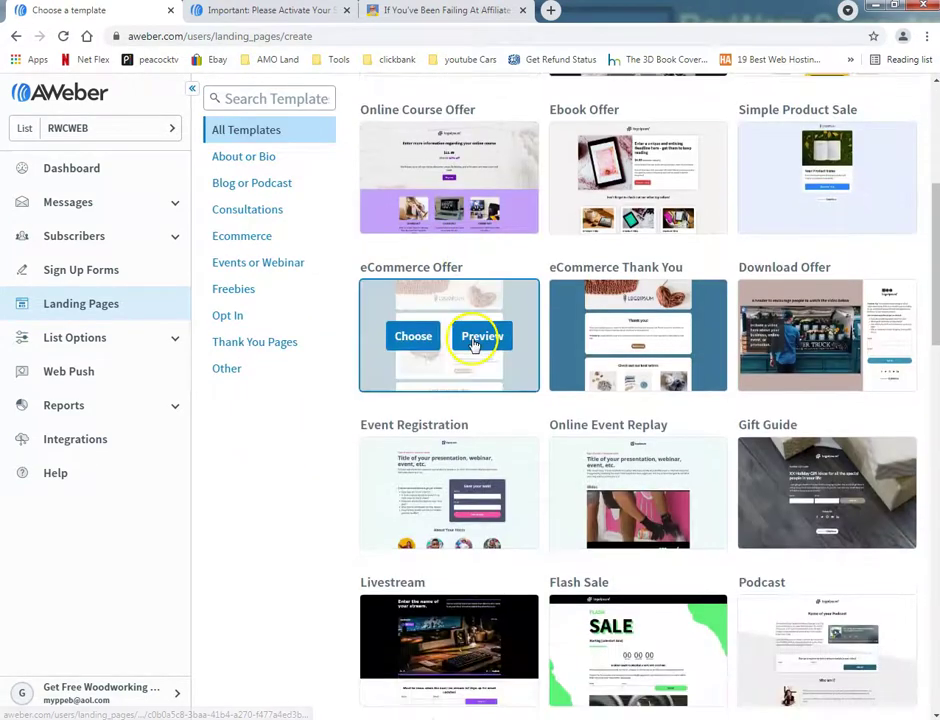
pyautogui.scroll(3, 474, 338)
pyautogui.scroll(-2, 477, 340)
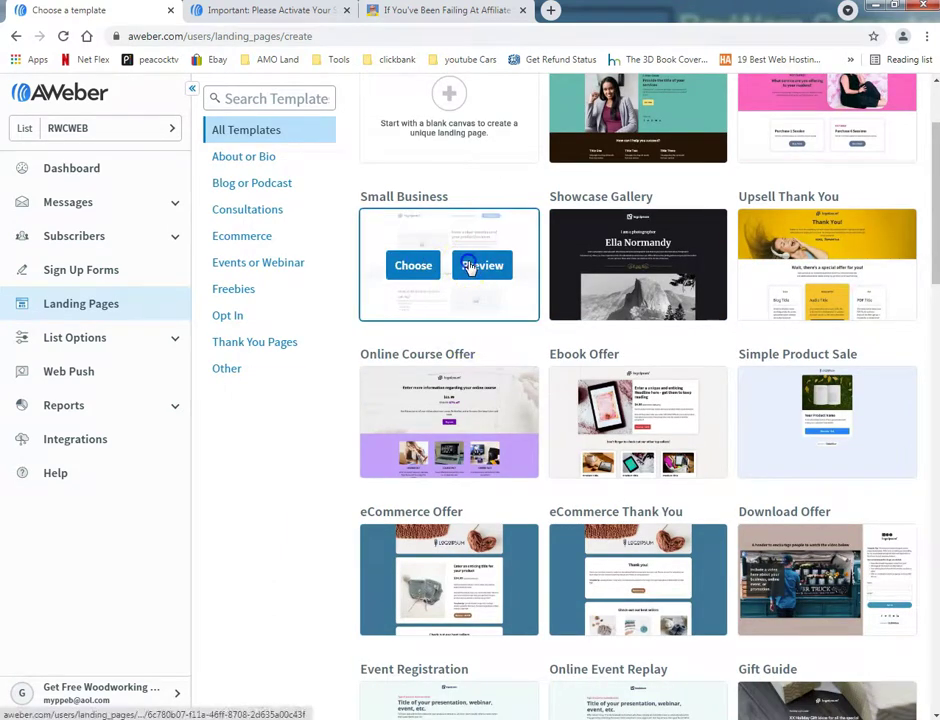
pyautogui.click(468, 264)
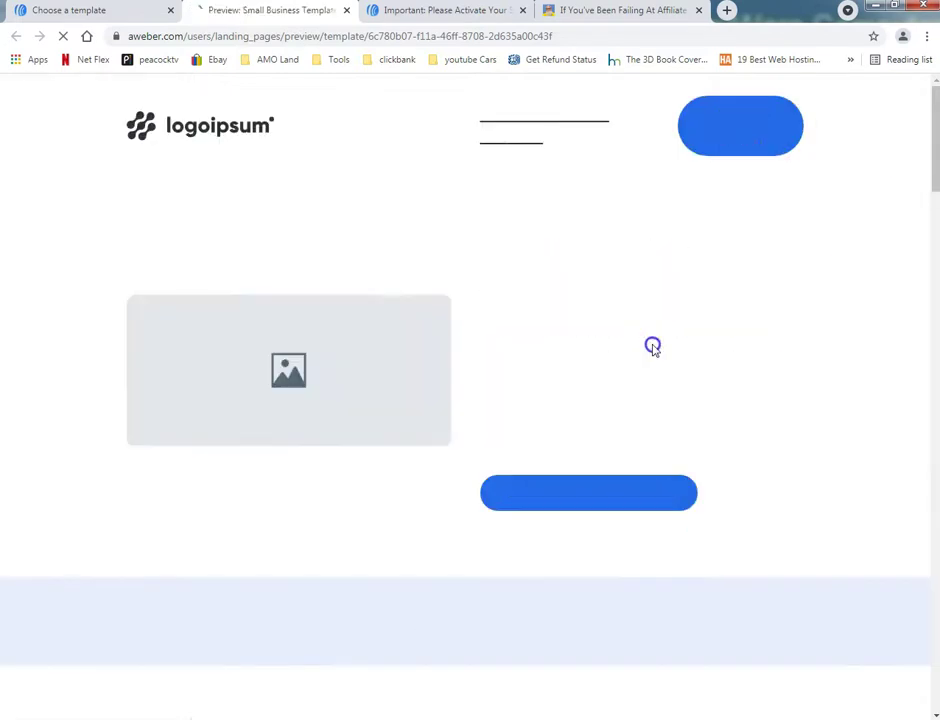
# Step: Look through the Small Business template preview, close it, and bring up the affiliate marketing tab
pyautogui.scroll(-7, 796, 366)
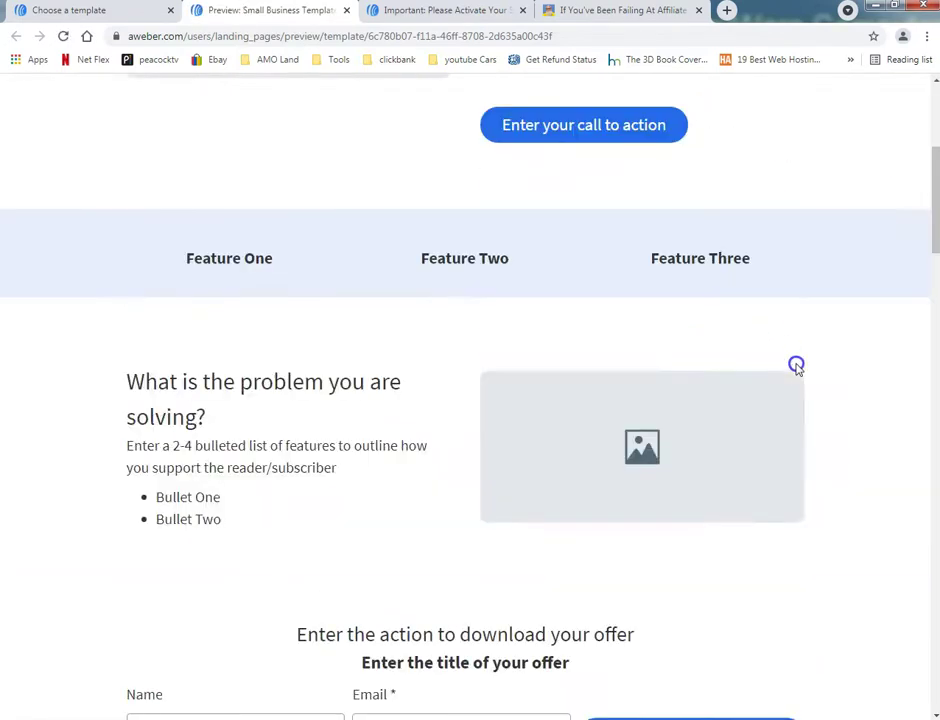
pyautogui.scroll(-10, 809, 370)
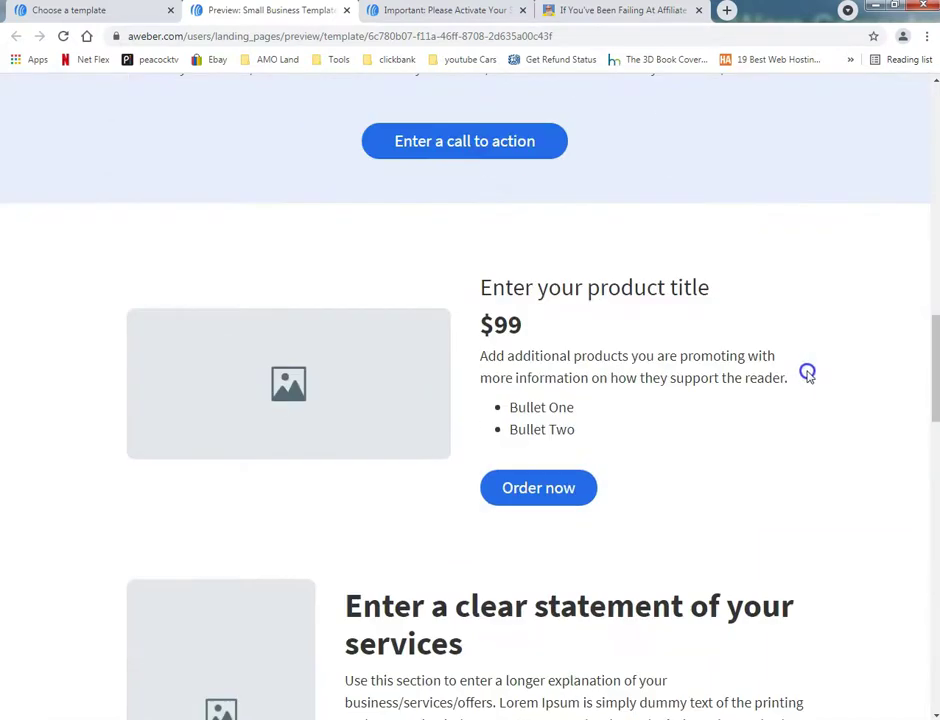
pyautogui.scroll(-10, 810, 372)
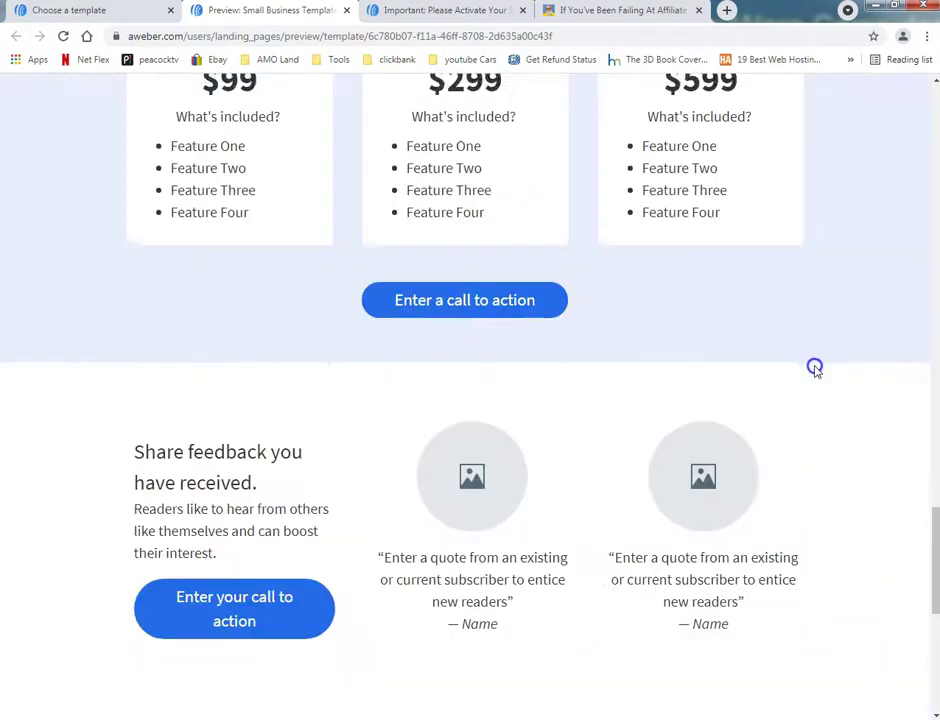
pyautogui.scroll(-2, 830, 380)
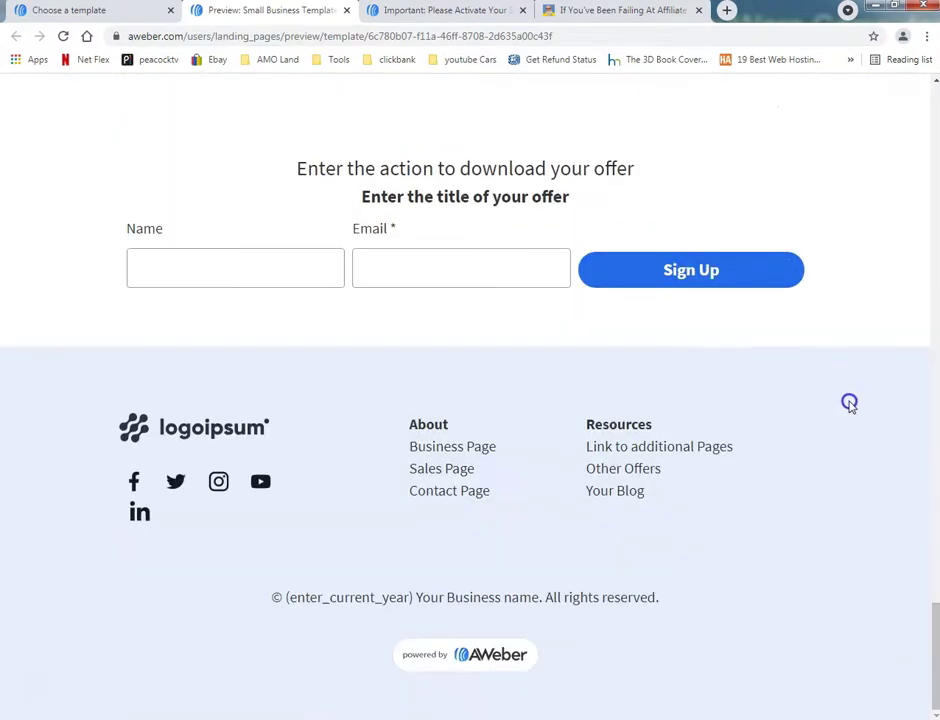
pyautogui.scroll(20, 848, 408)
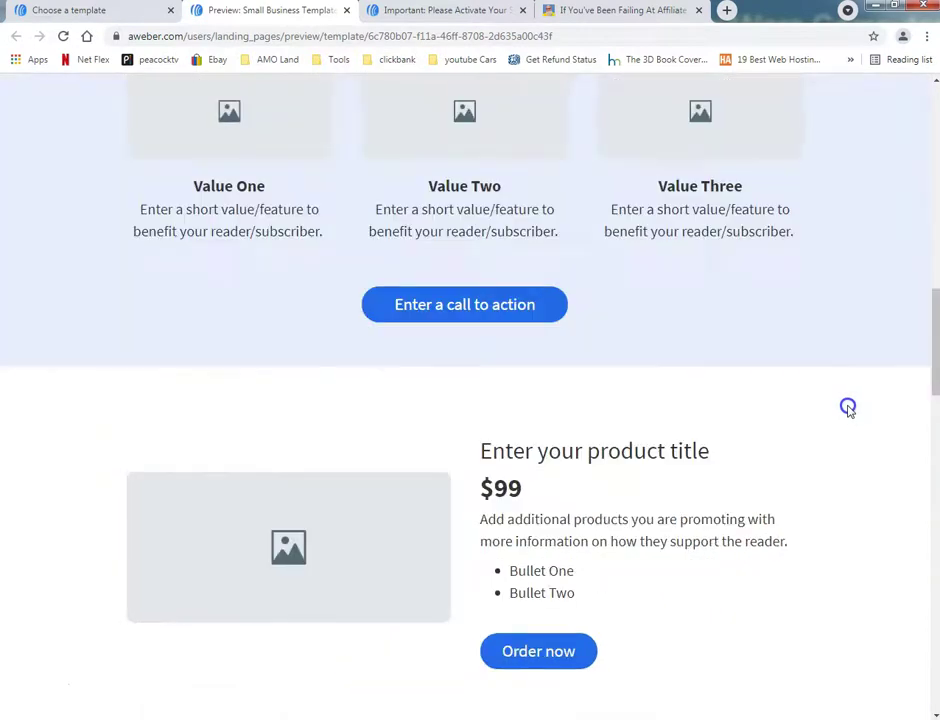
pyautogui.scroll(10, 848, 408)
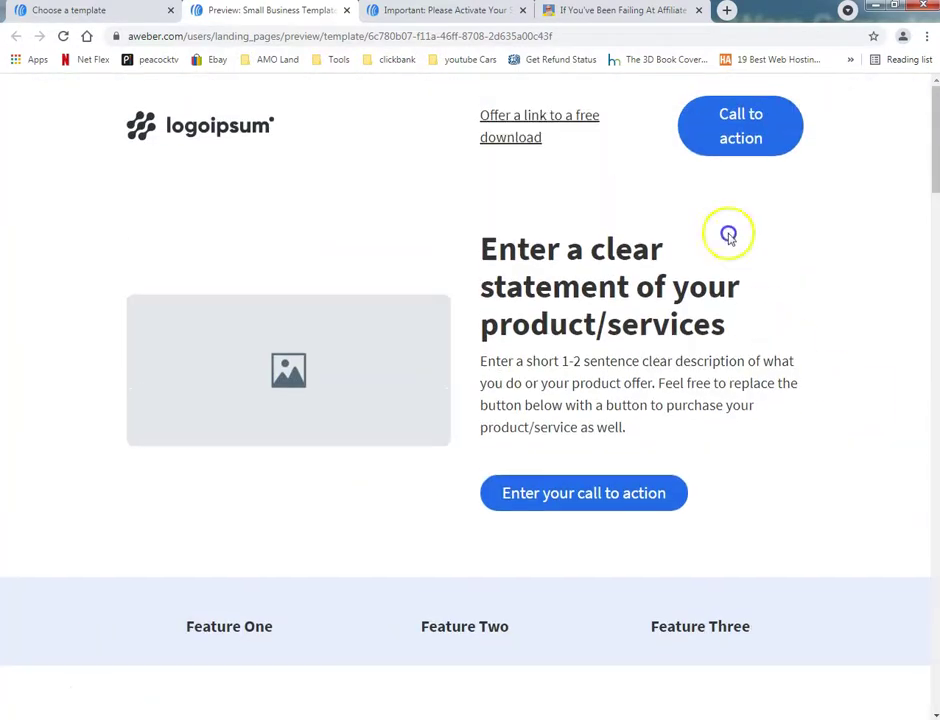
pyautogui.click(345, 10)
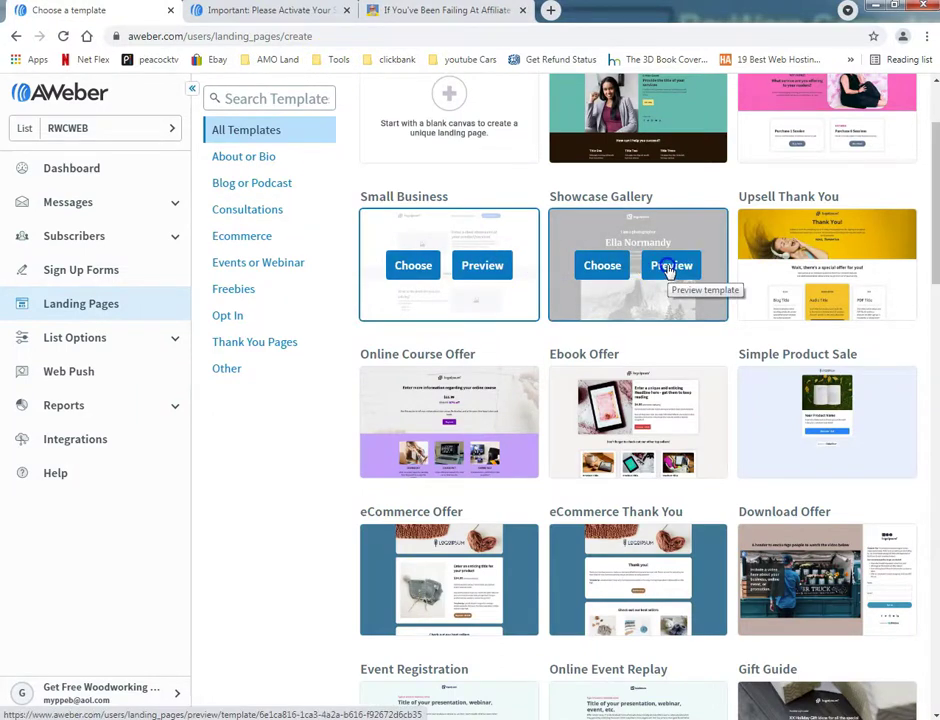
pyautogui.click(414, 10)
# Step: Replace the affiliate page's address with 'rwcwe' to bring up address suggestions
pyautogui.scroll(-5, 159, 279)
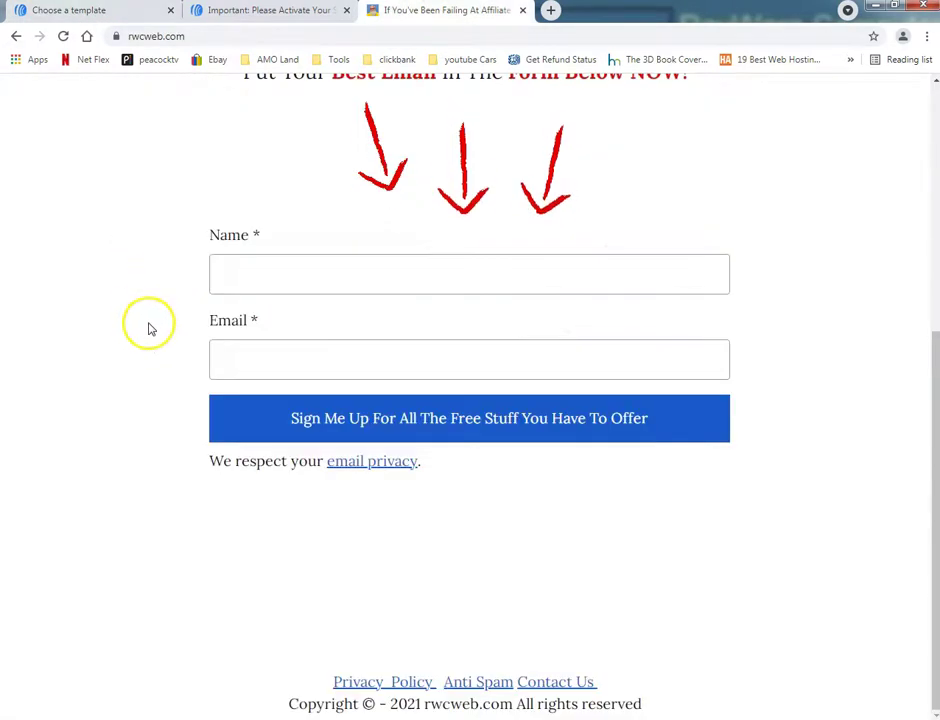
pyautogui.scroll(5, 151, 325)
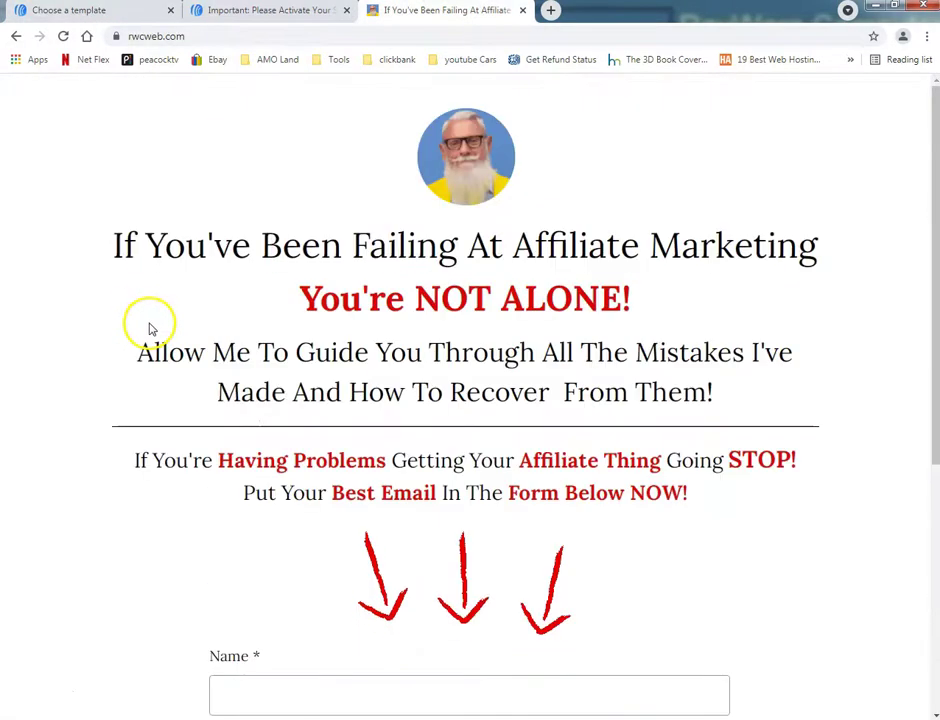
pyautogui.click(200, 37)
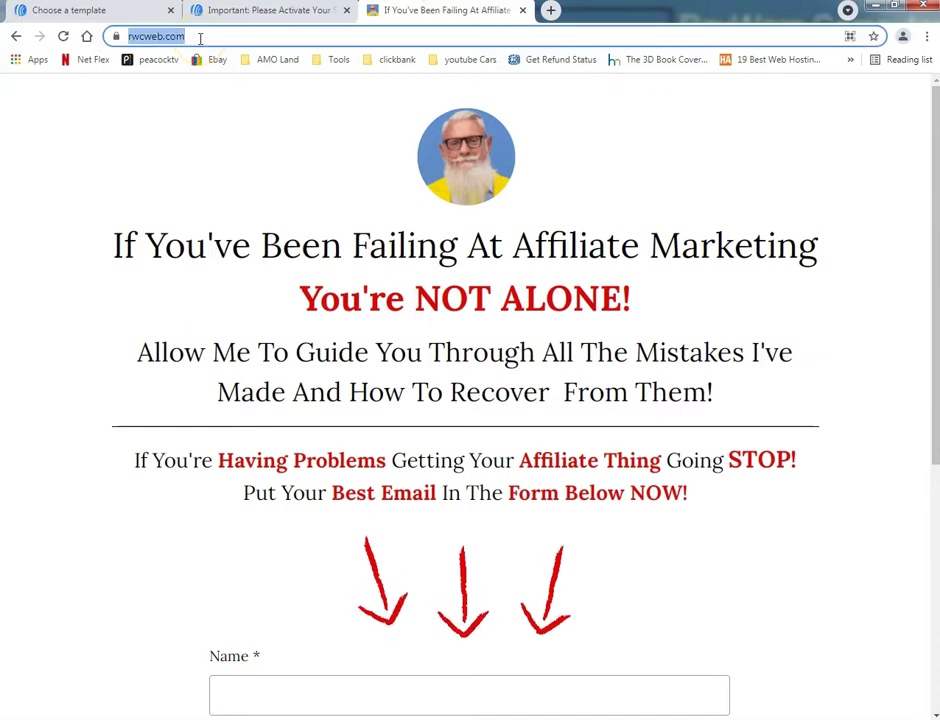
pyautogui.write('rwcwe')
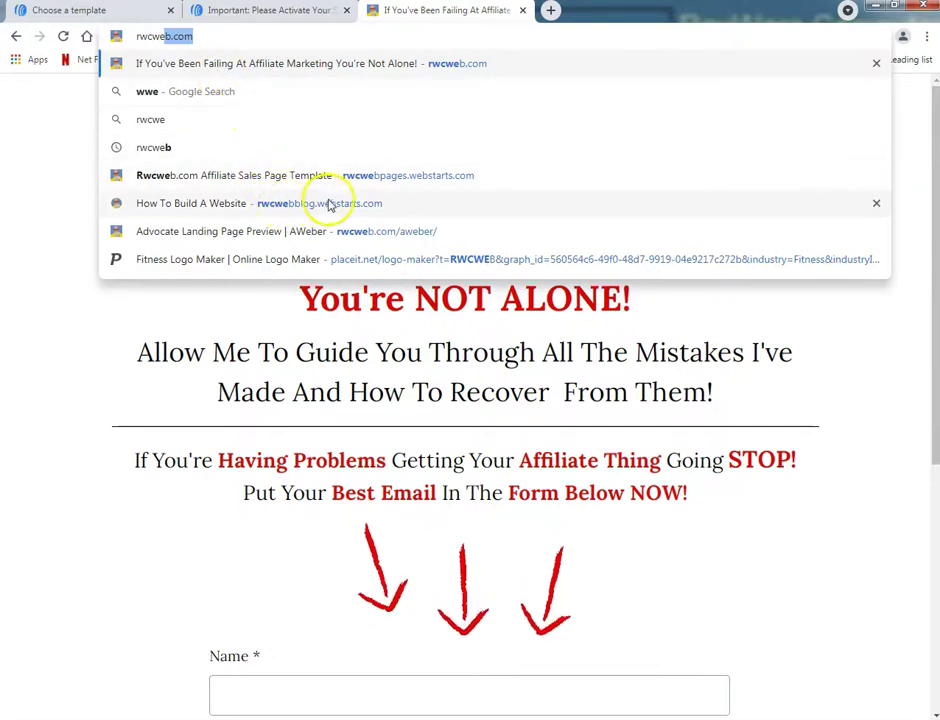
# Step: Open the Rwcweb.com Affiliate Sales Page Template suggestion and scroll through the WebStarts page
pyautogui.click(379, 175)
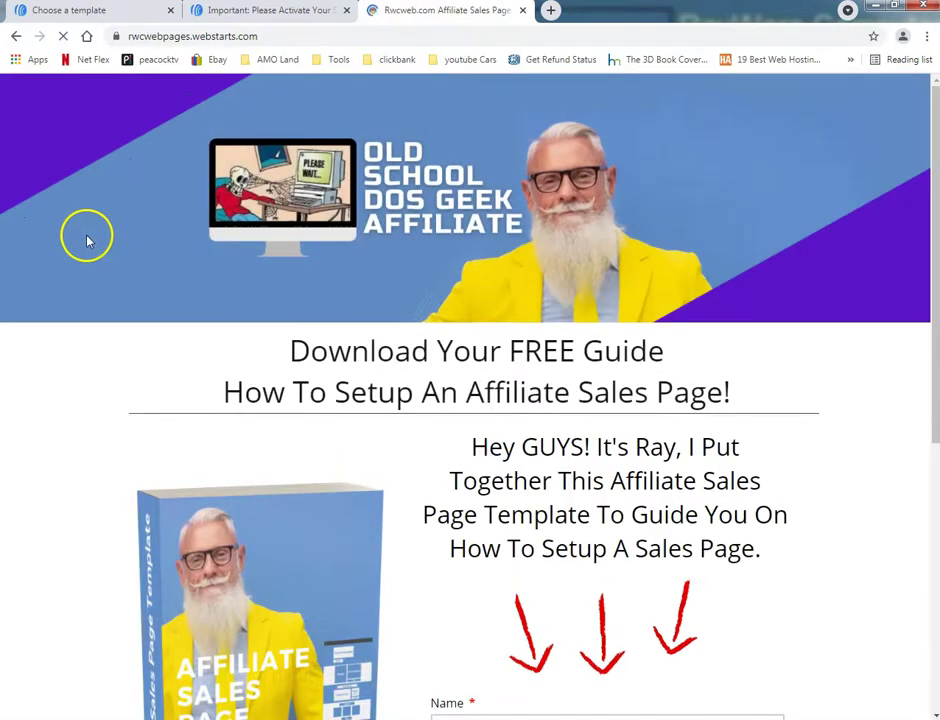
pyautogui.scroll(-5, 88, 237)
pyautogui.scroll(10, 98, 348)
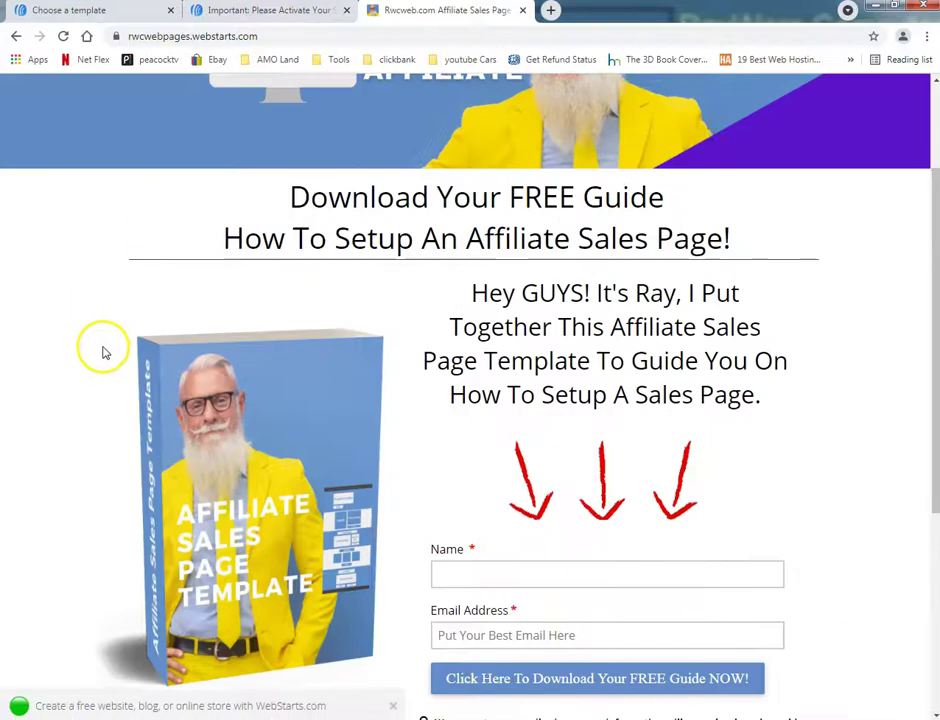
pyautogui.scroll(-10, 116, 347)
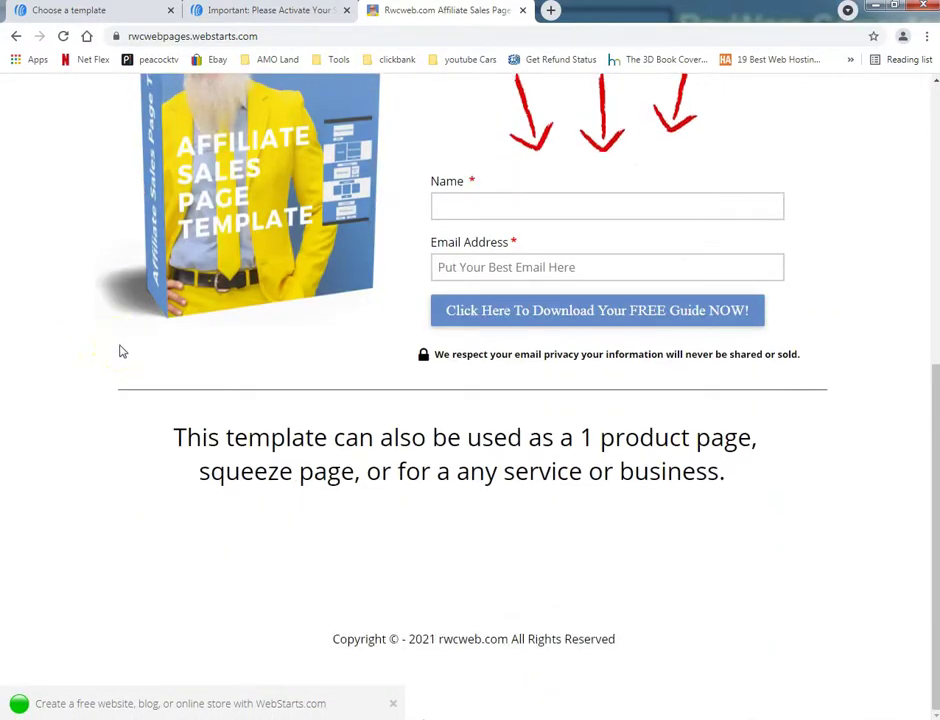
pyautogui.scroll(10, 119, 348)
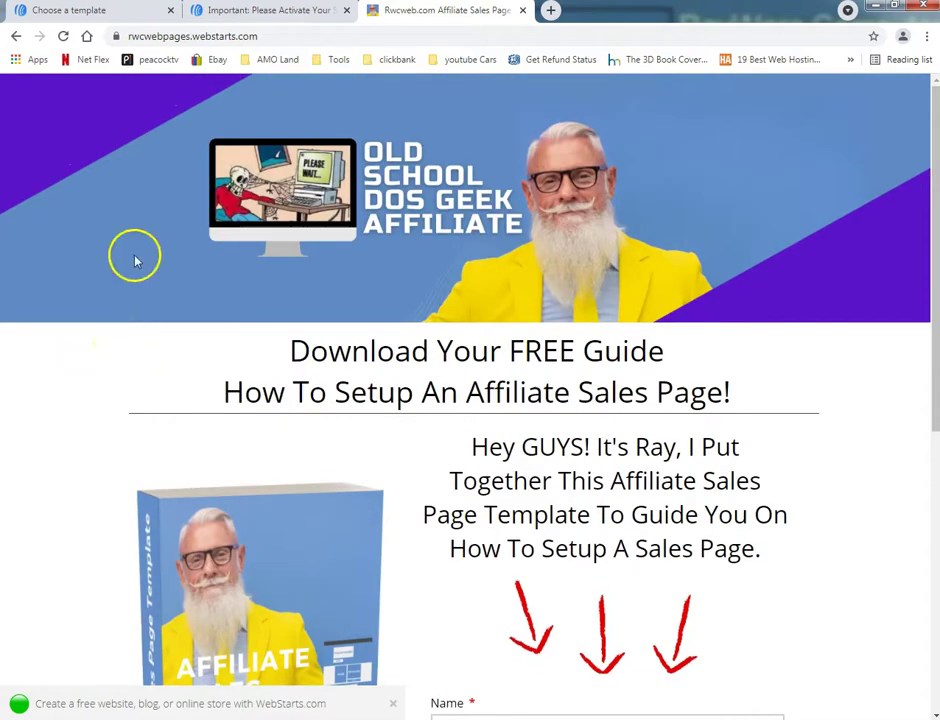
# Step: In the subscription activation tab, go back twice to the published woodworking landing page
pyautogui.click(235, 16)
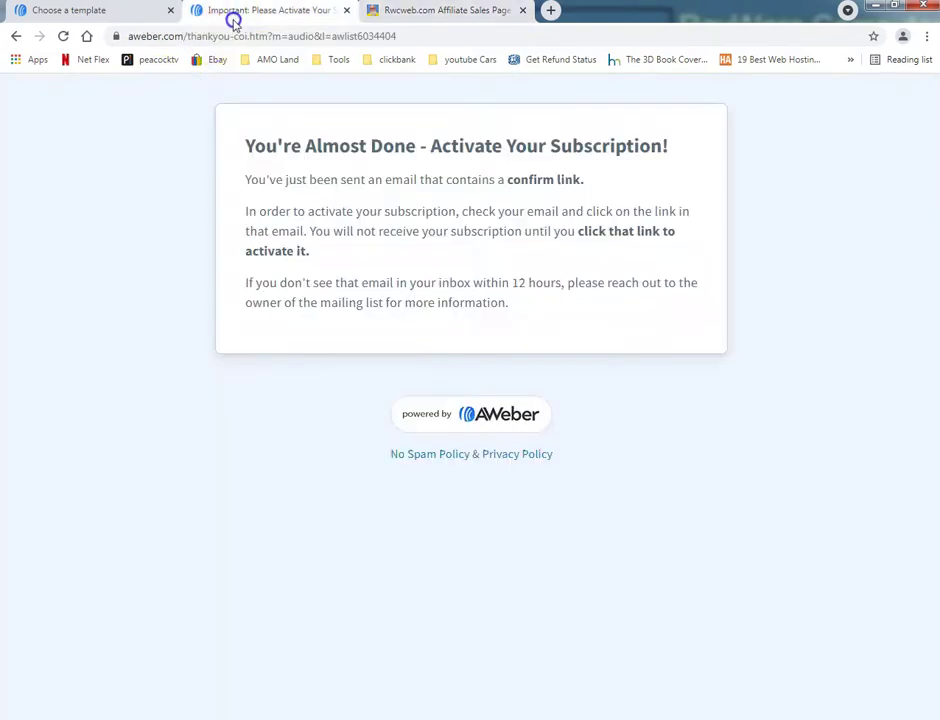
pyautogui.click(17, 37)
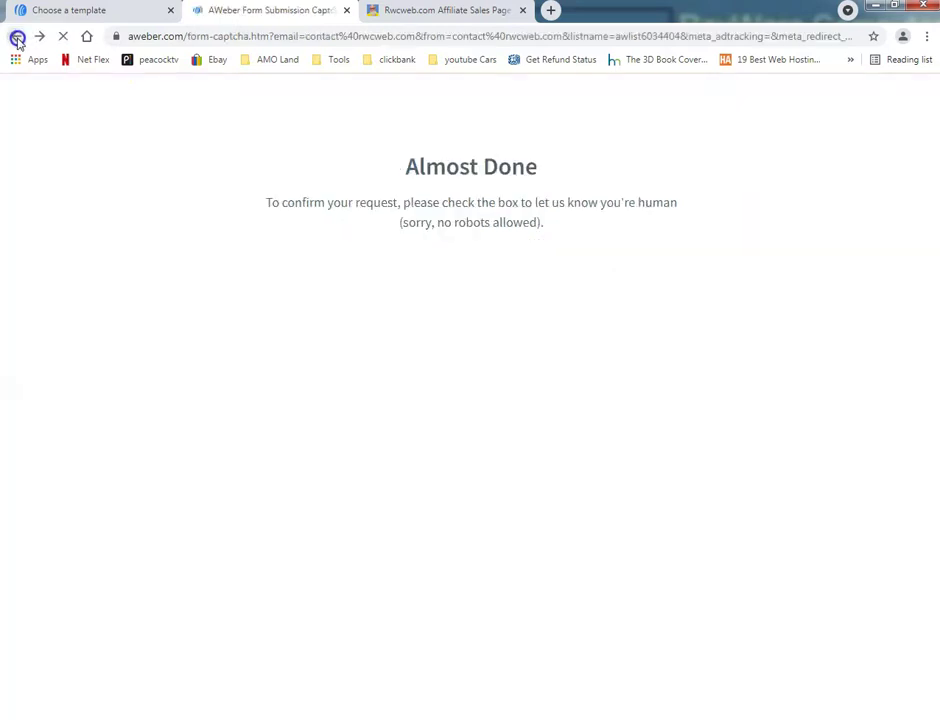
pyautogui.click(20, 36)
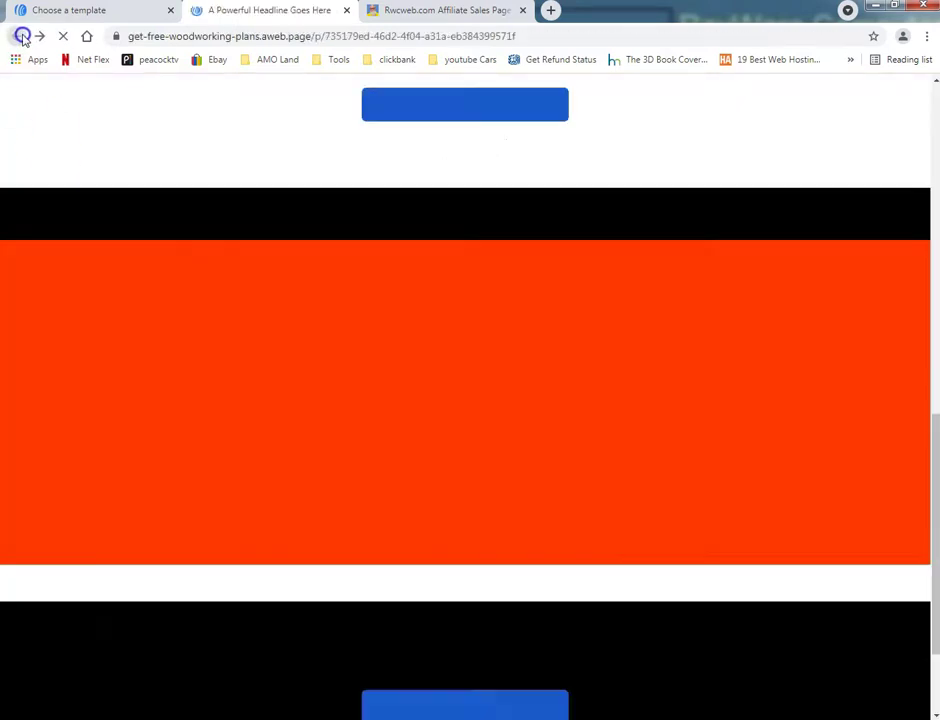
# Step: On the live landing page, open the Call To Action 2 Step Signup popup and dismiss it
pyautogui.scroll(4, 550, 345)
pyautogui.scroll(8, 550, 345)
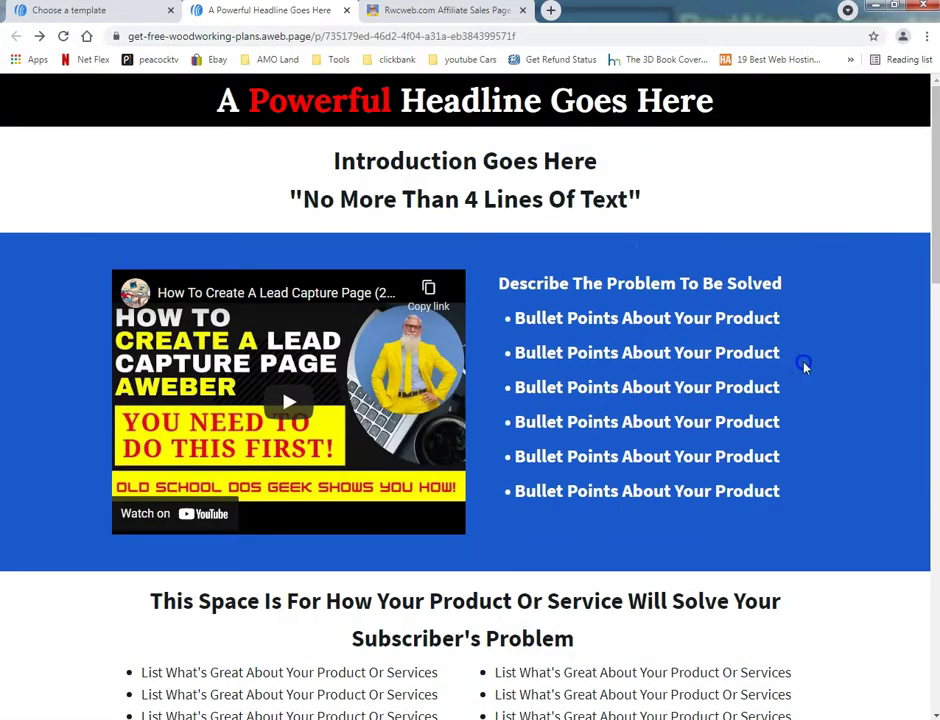
pyautogui.scroll(-9, 802, 366)
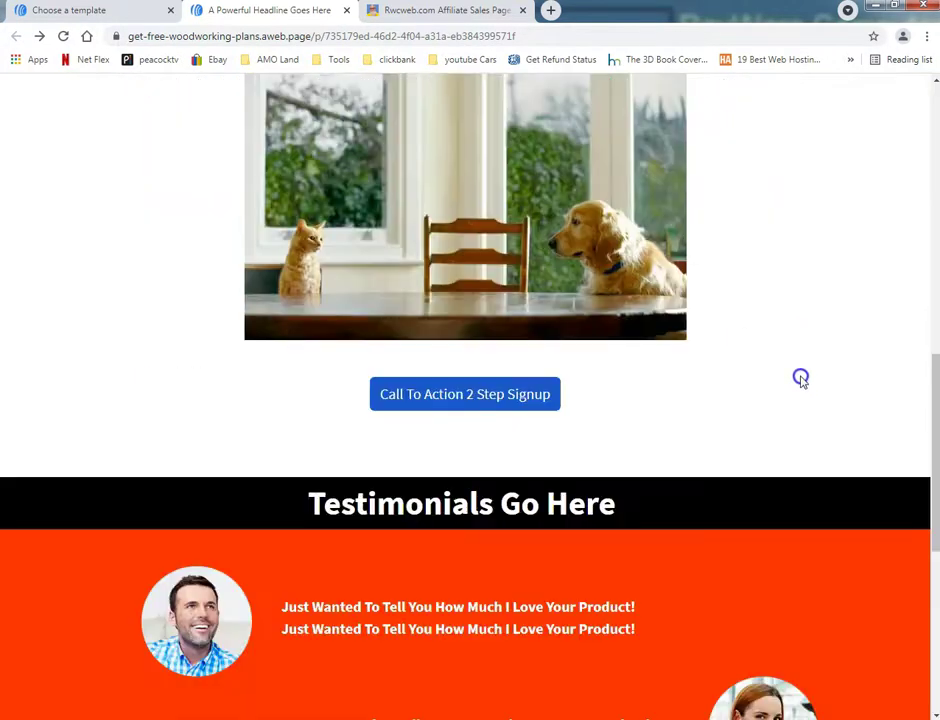
pyautogui.scroll(-5, 800, 378)
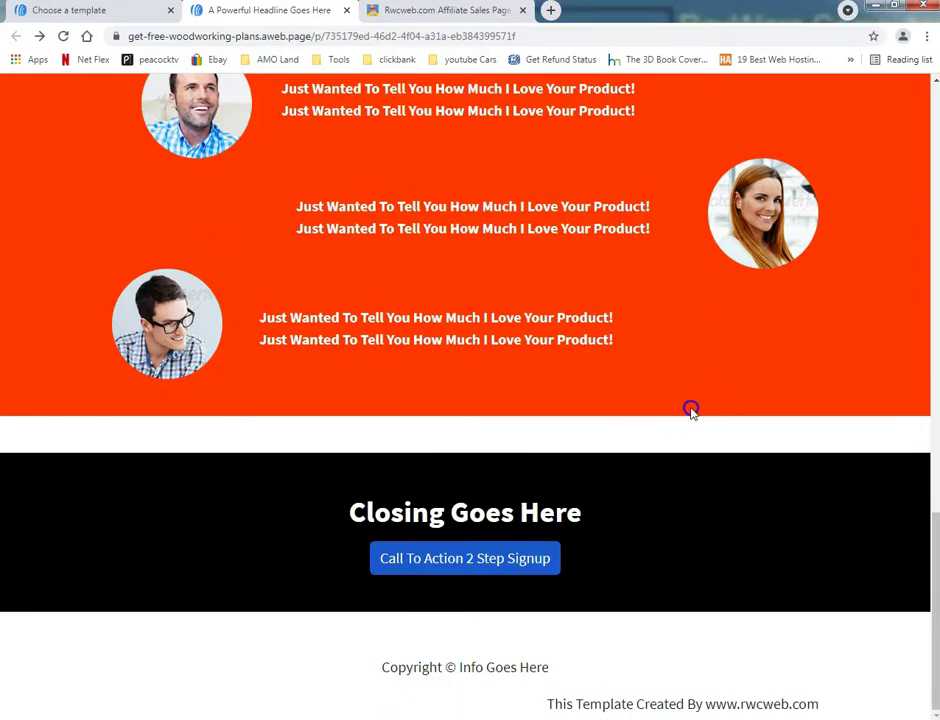
pyautogui.scroll(4, 688, 409)
pyautogui.scroll(-4, 684, 405)
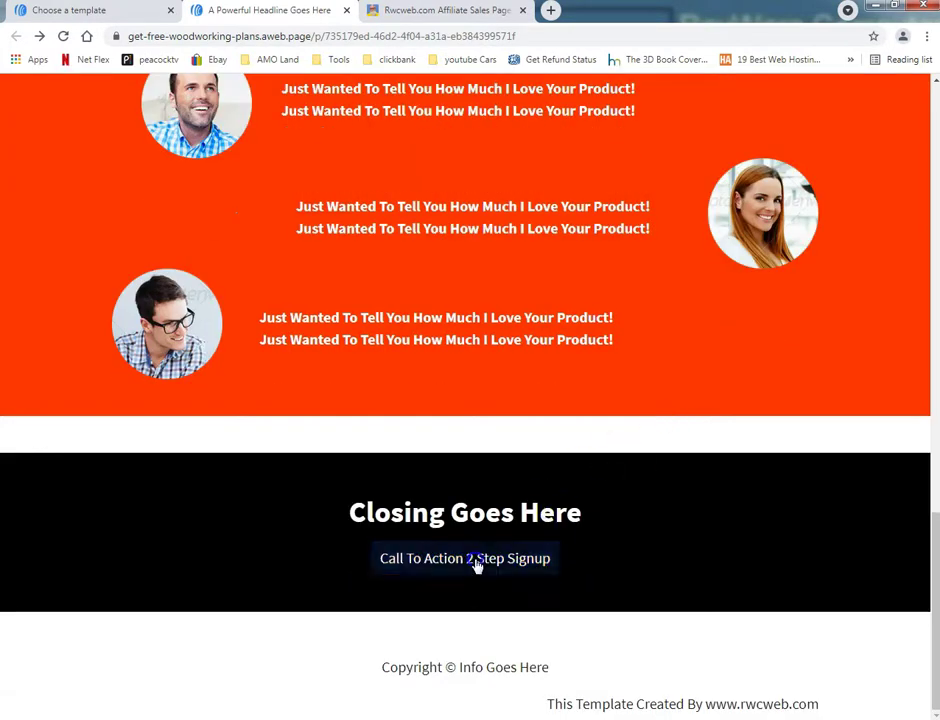
pyautogui.click(478, 562)
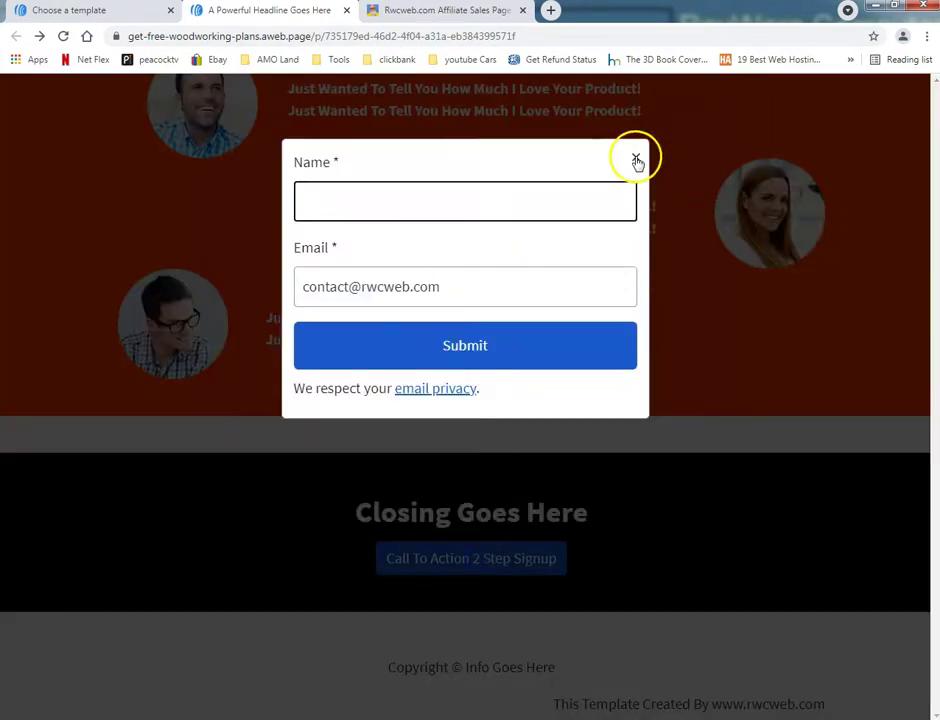
pyautogui.click(637, 160)
pyautogui.scroll(8, 585, 382)
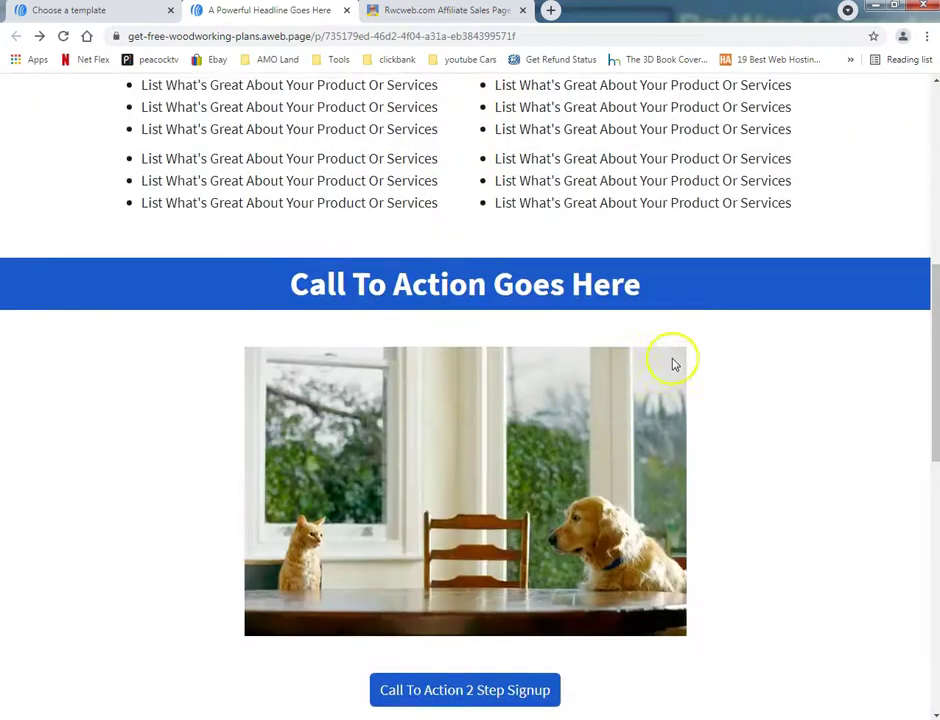
pyautogui.scroll(7, 690, 362)
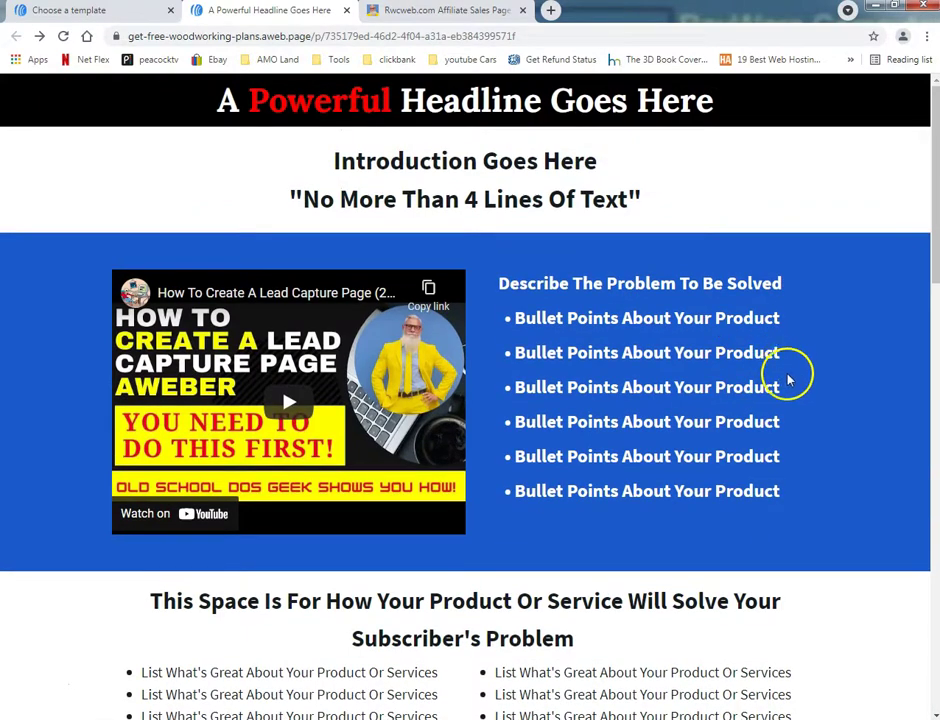
pyautogui.scroll(-10, 787, 374)
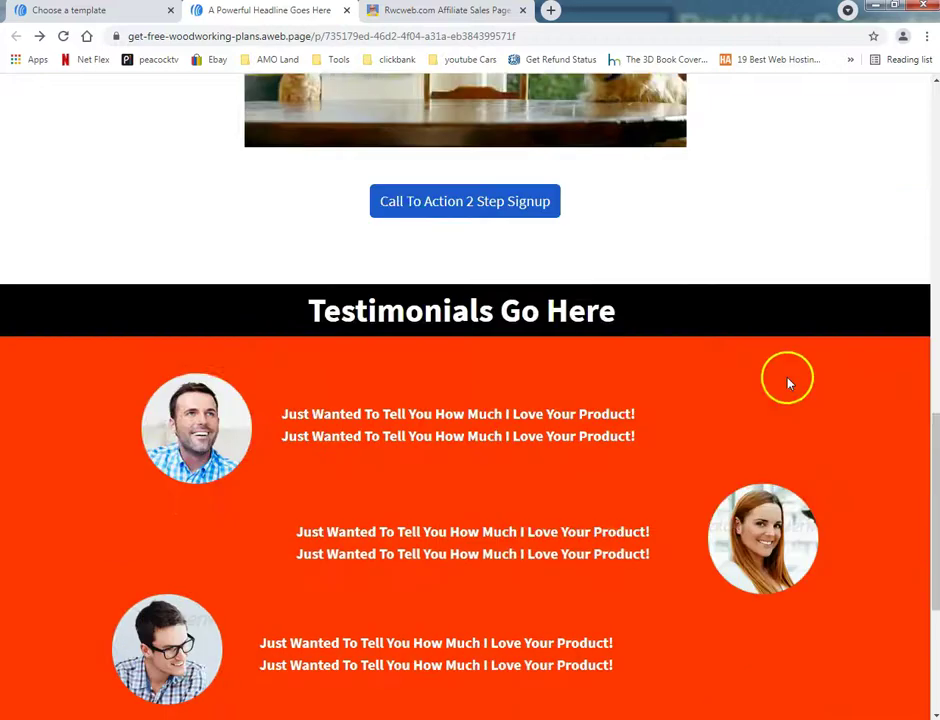
pyautogui.scroll(-4, 787, 381)
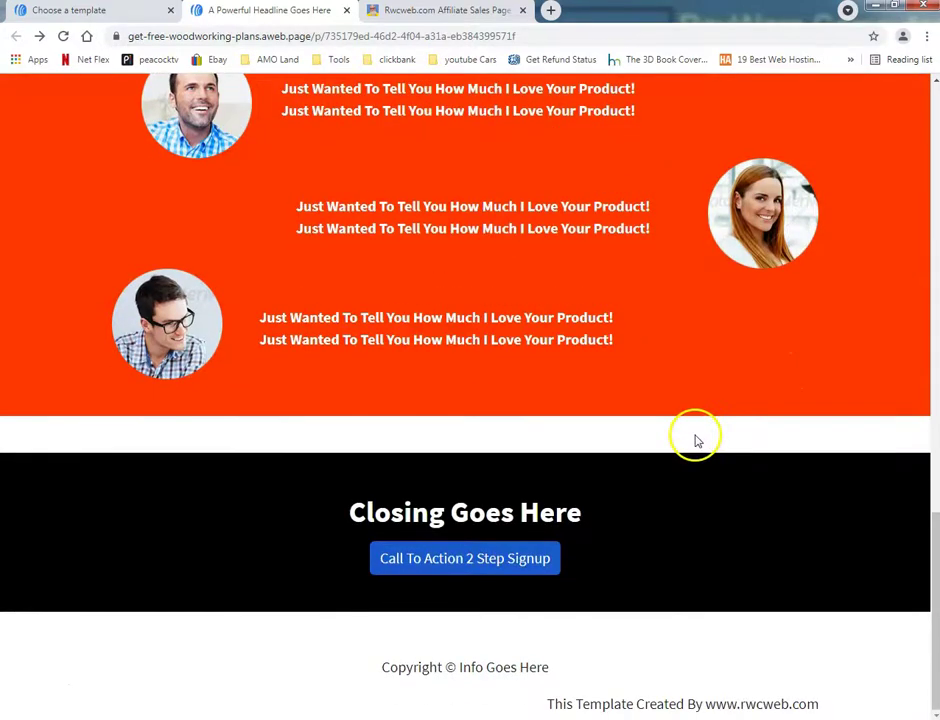
pyautogui.scroll(12, 697, 440)
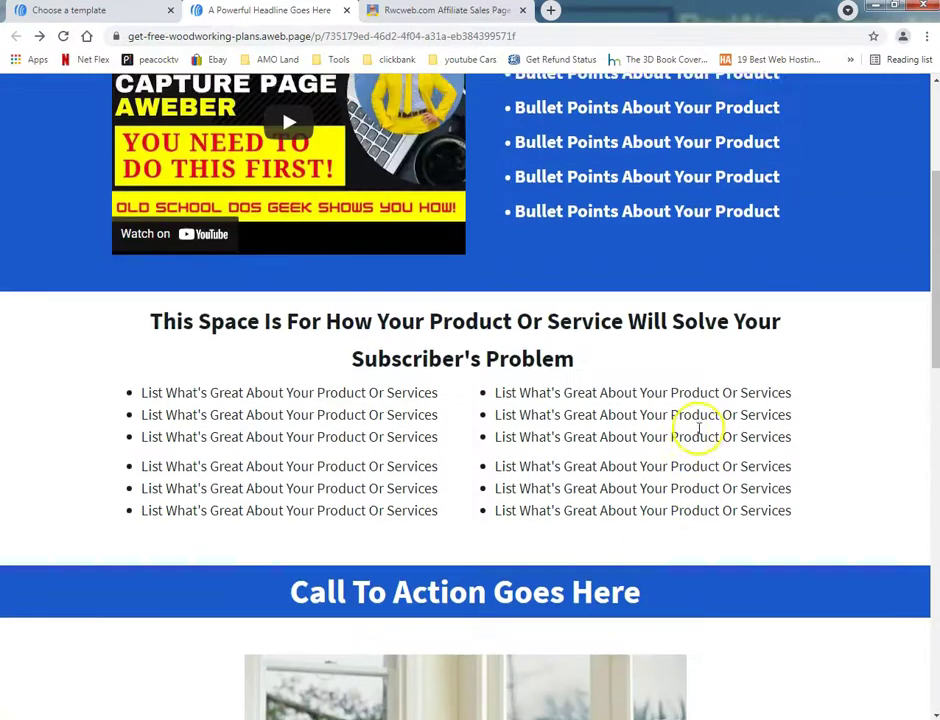
pyautogui.scroll(4, 697, 430)
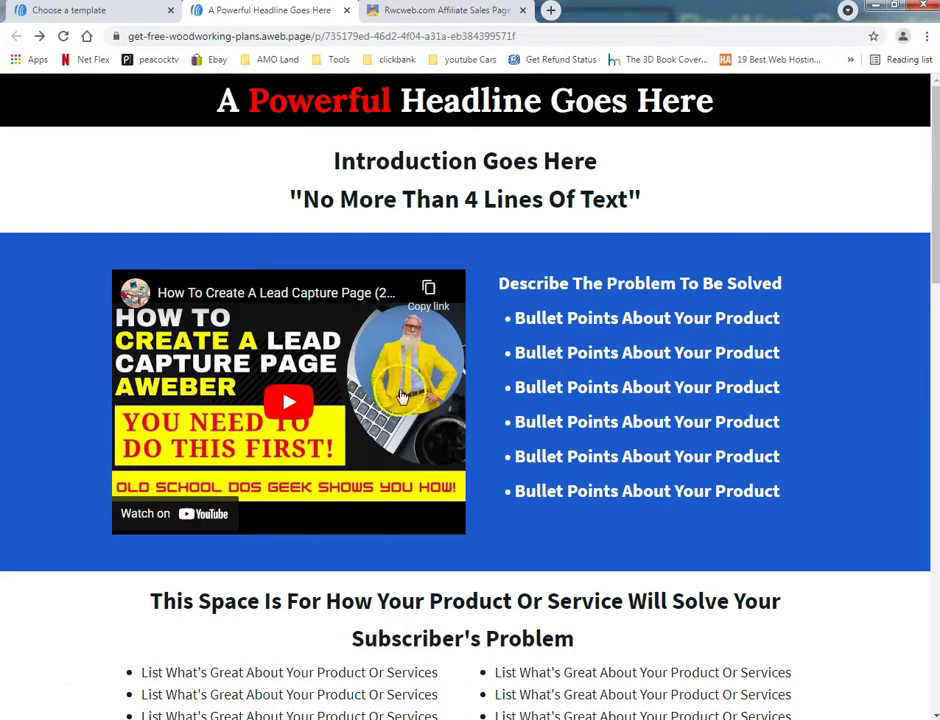
# Step: Switch to the WebStarts Affiliate Sales Page Template tab and scroll through it for comparison
pyautogui.click(441, 10)
pyautogui.scroll(-3, 193, 270)
pyautogui.scroll(-2, 394, 359)
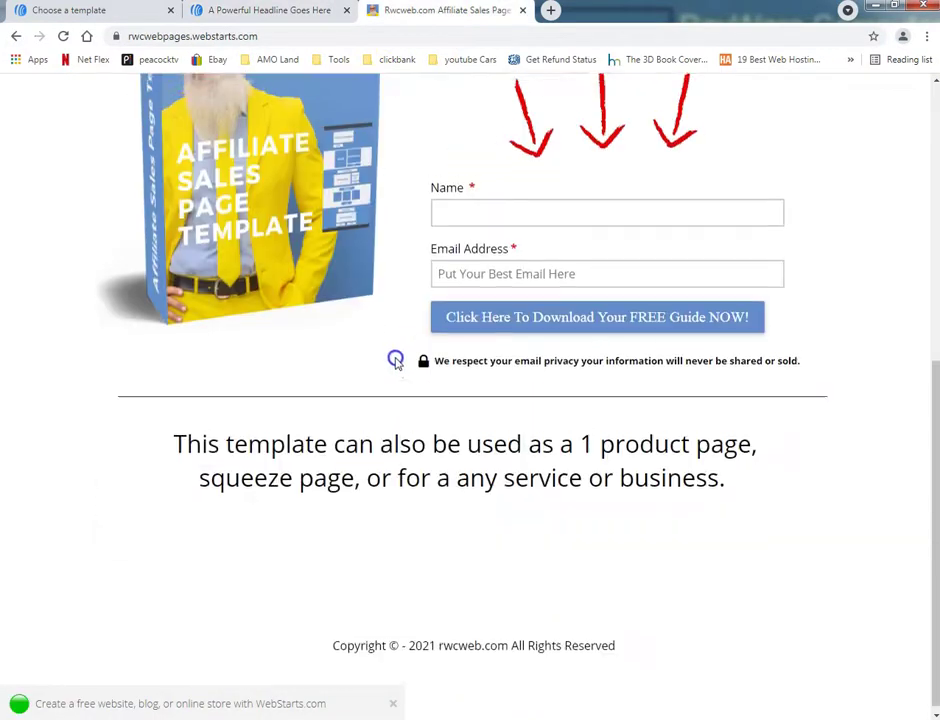
pyautogui.scroll(5, 394, 359)
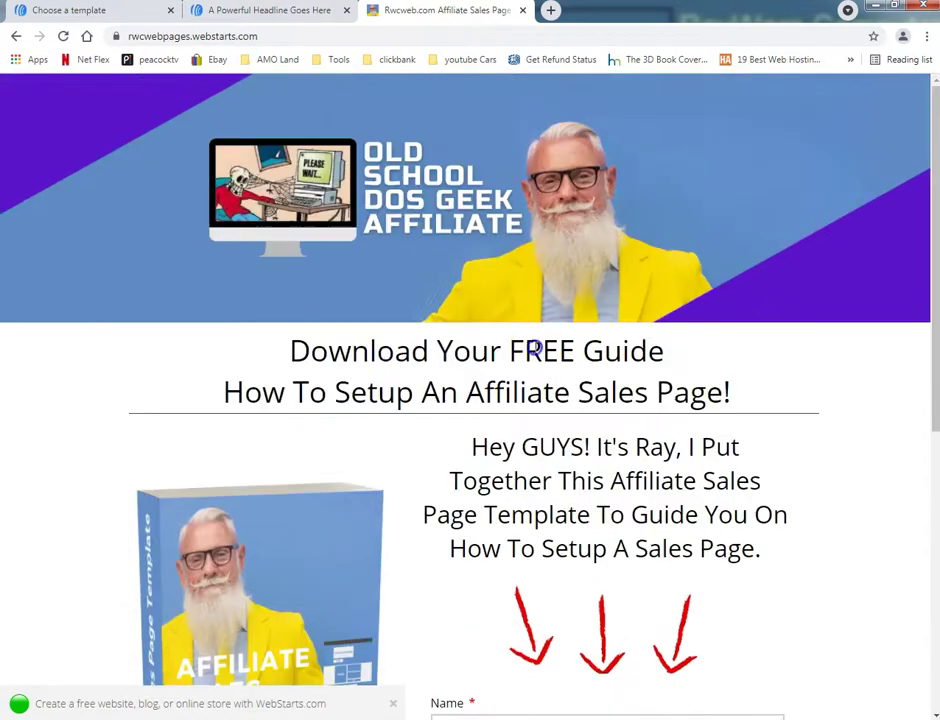
pyautogui.scroll(-1, 379, 341)
pyautogui.scroll(-1, 379, 341)
pyautogui.scroll(2, 365, 315)
# Step: Read through the live aweb.page woodworking landing page from headline to footer, then return to the template gallery
pyautogui.click(302, 10)
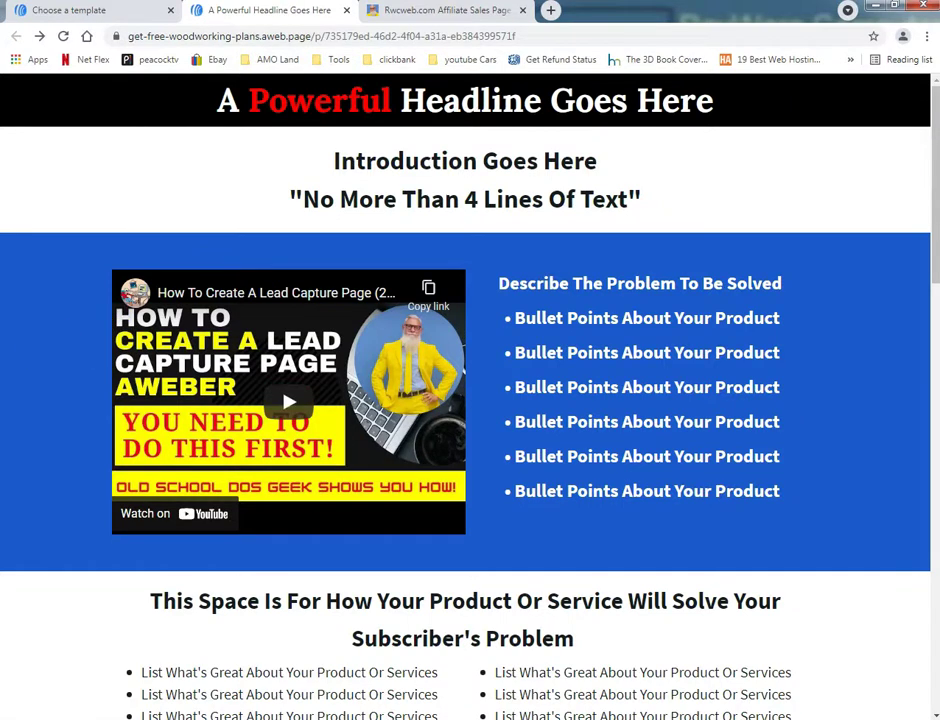
pyautogui.scroll(-7, 5, 423)
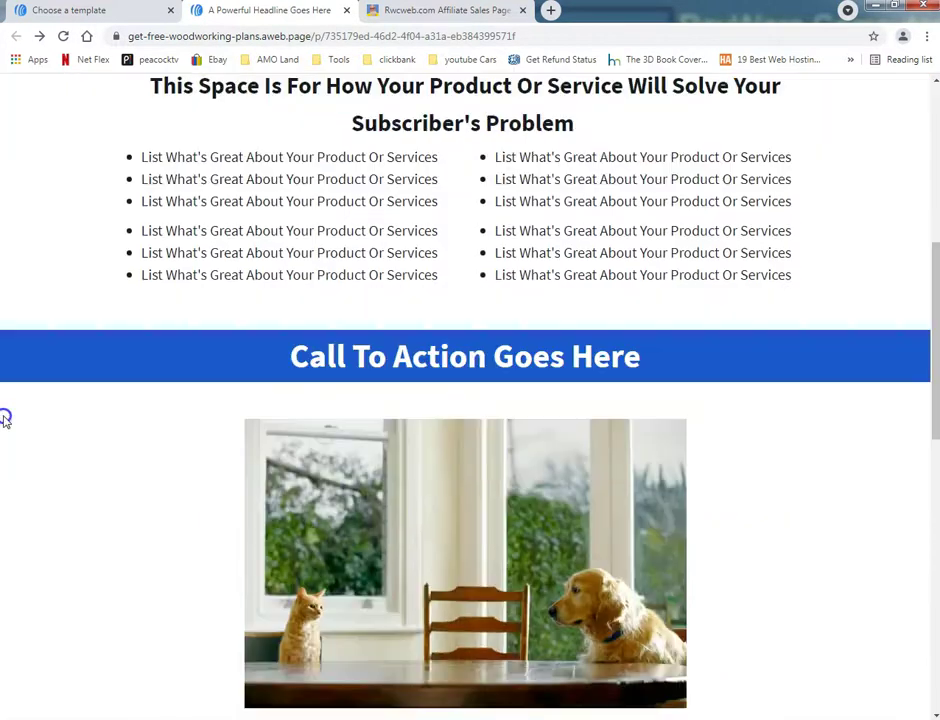
pyautogui.scroll(-1, 5, 423)
pyautogui.scroll(-4, 5, 423)
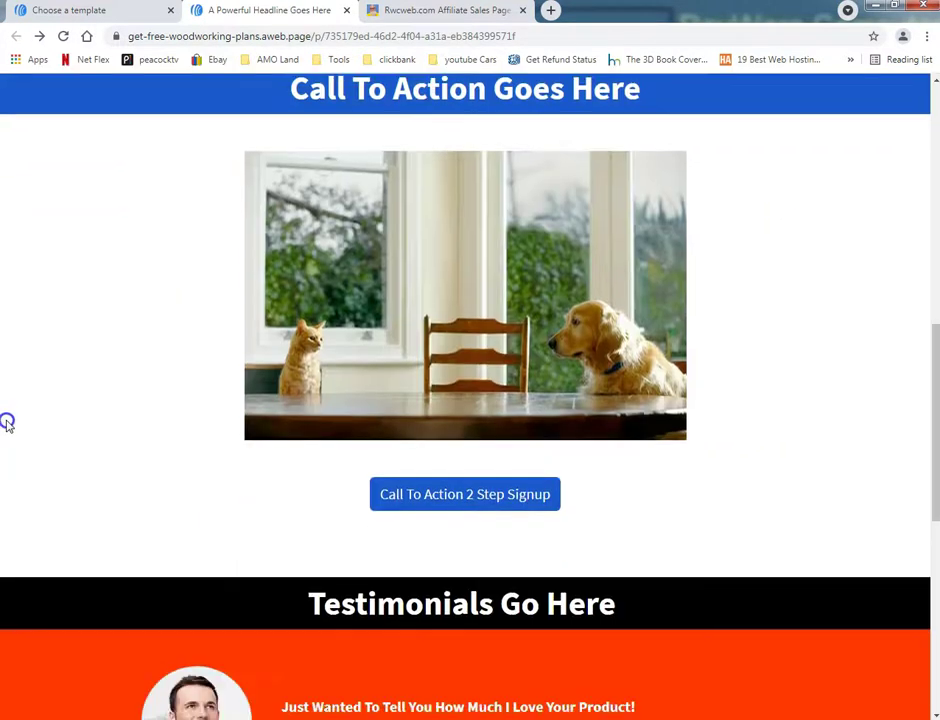
pyautogui.scroll(-2, 8, 421)
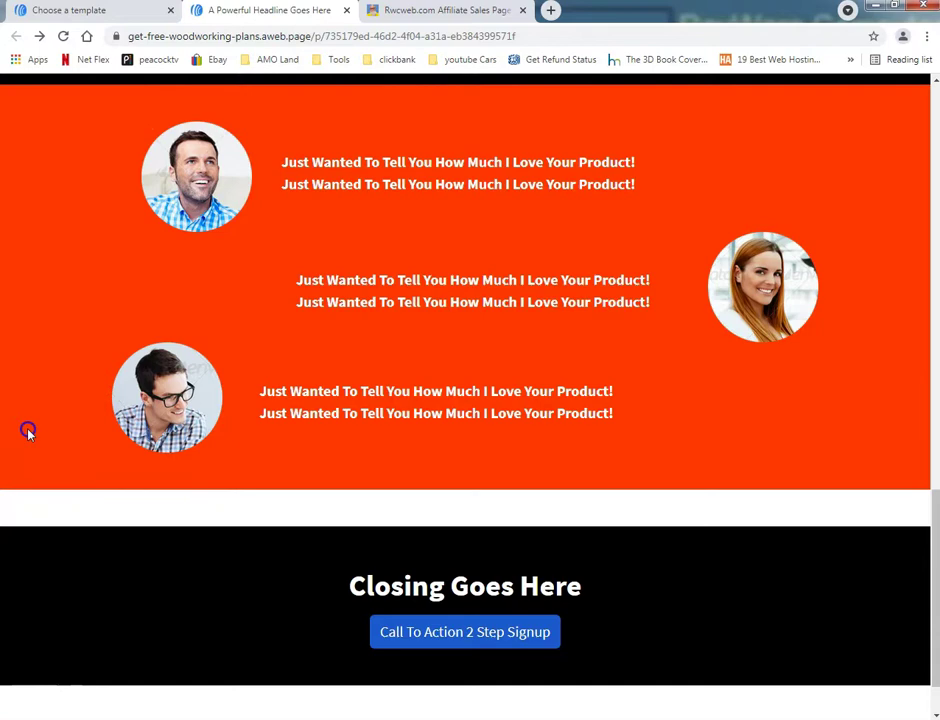
pyautogui.scroll(6, 28, 432)
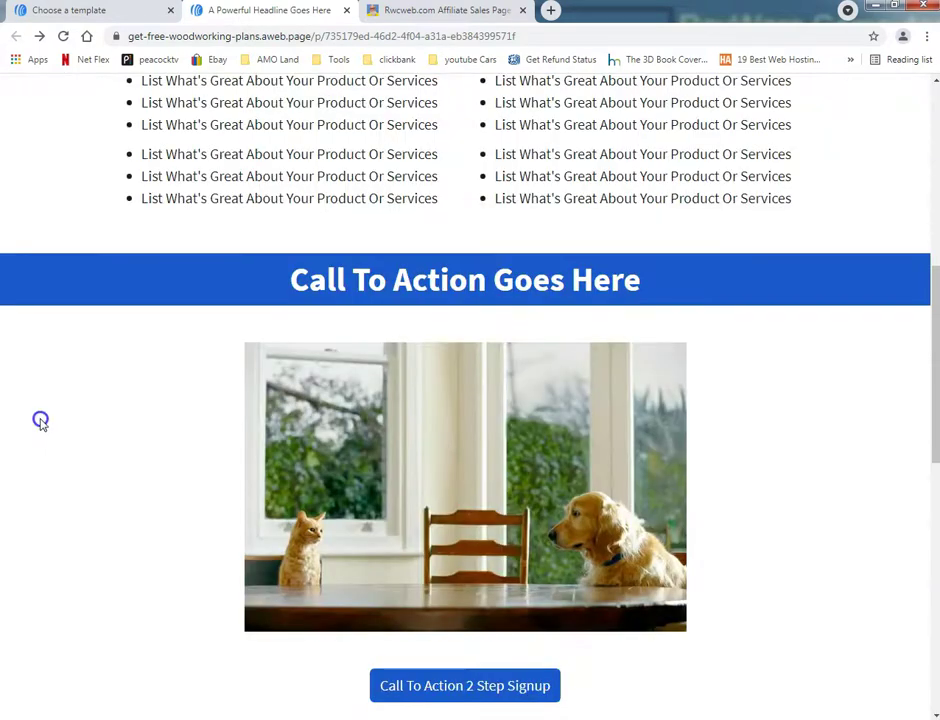
pyautogui.scroll(6, 40, 421)
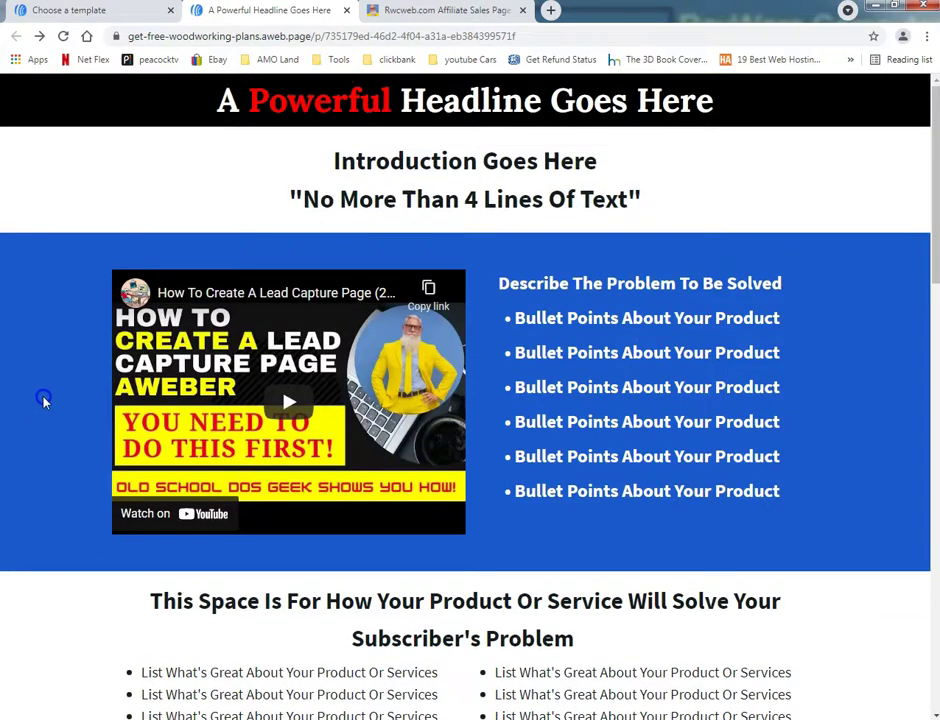
pyautogui.scroll(-6, 70, 361)
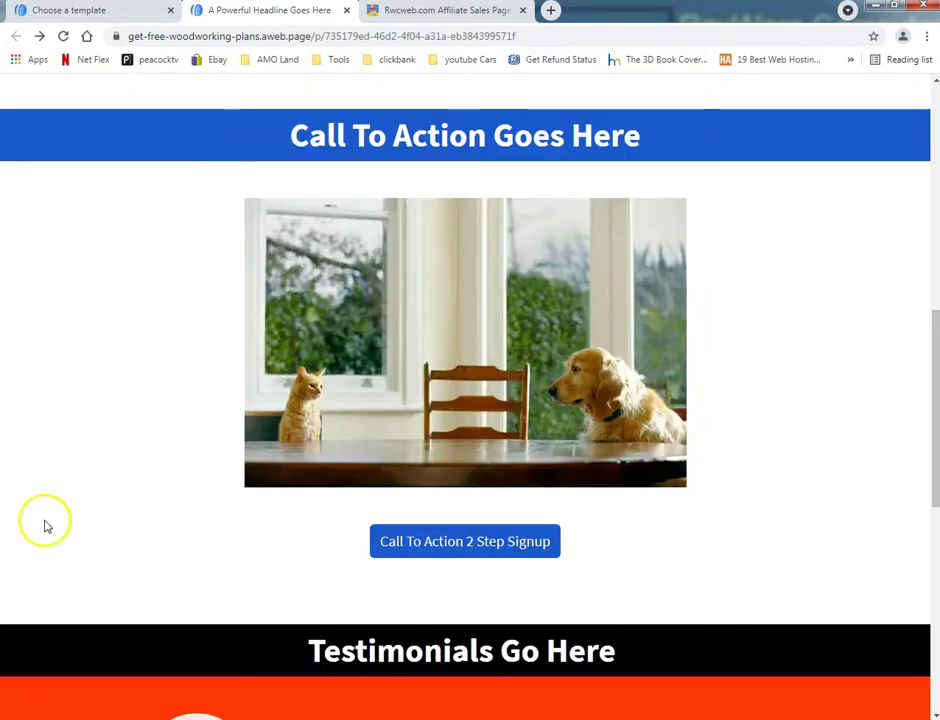
pyautogui.scroll(6, 45, 524)
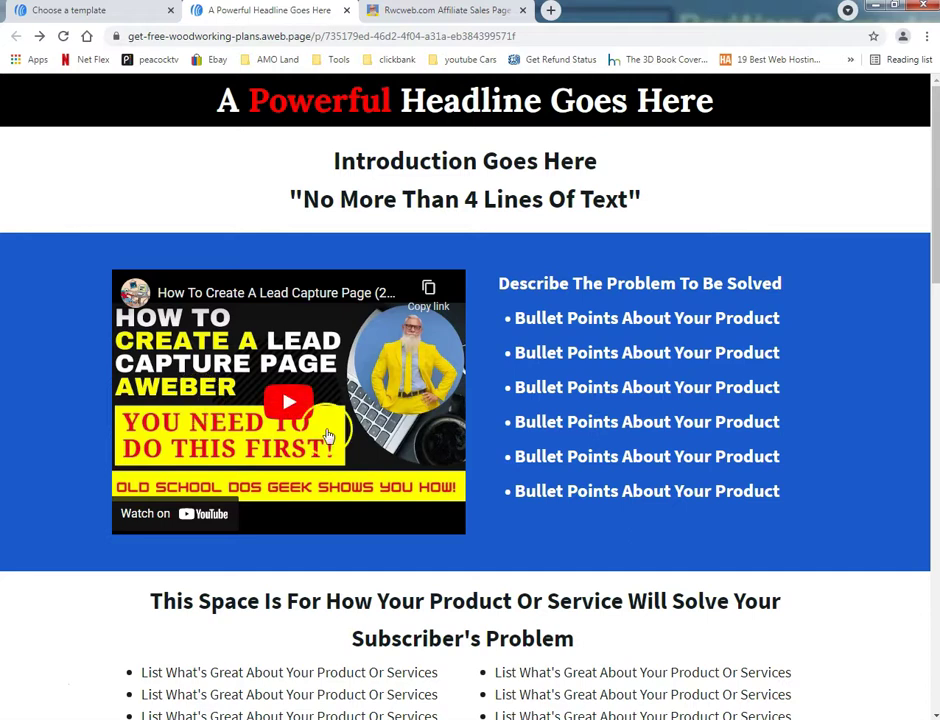
pyautogui.scroll(-10, 57, 457)
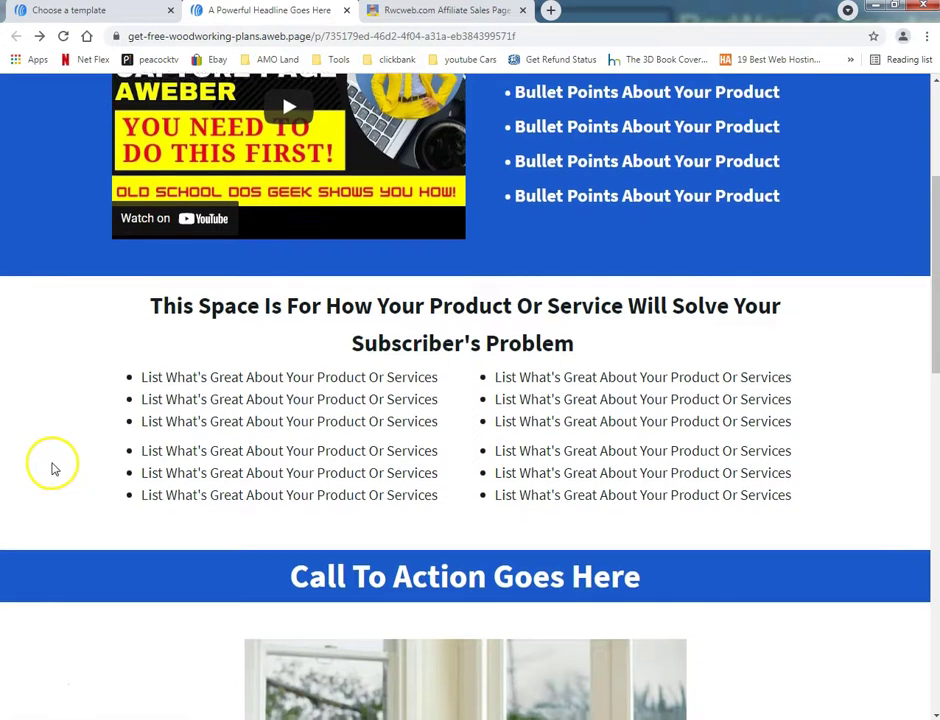
pyautogui.scroll(-5, 73, 462)
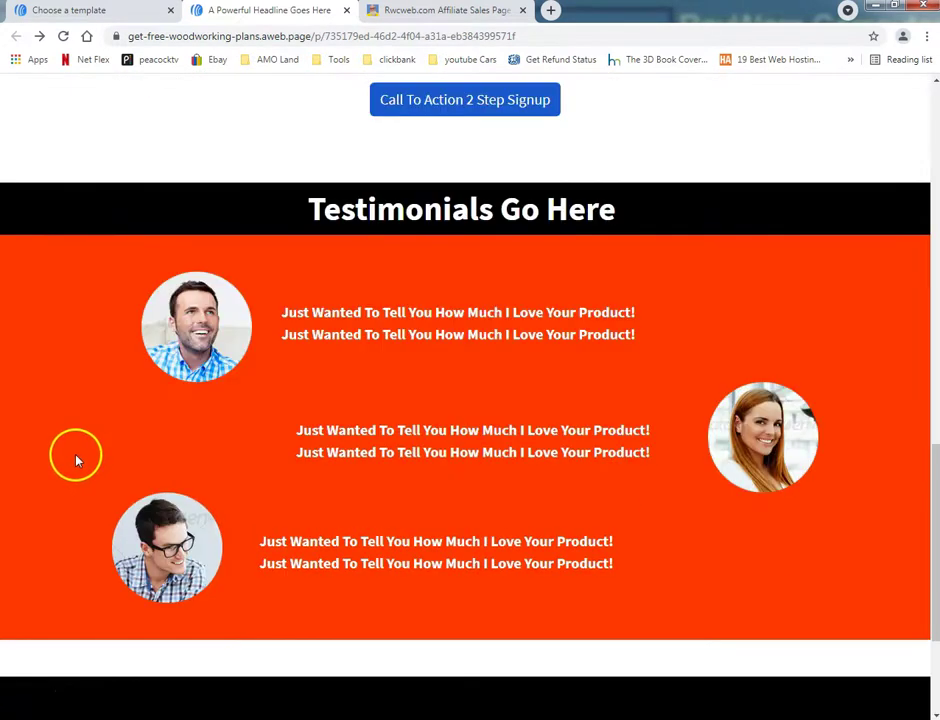
pyautogui.scroll(12, 74, 461)
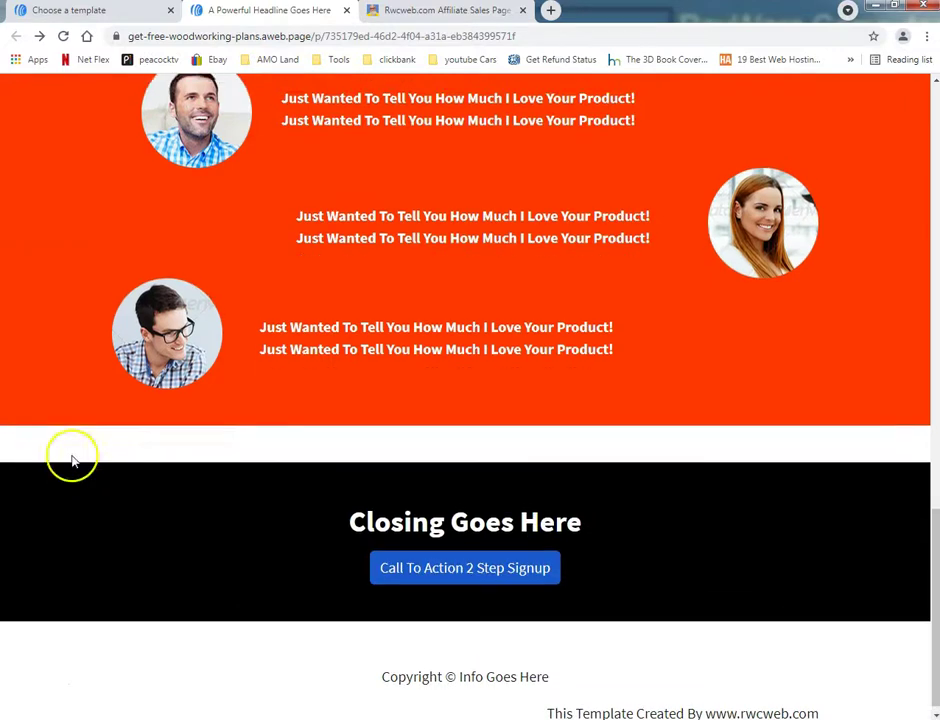
pyautogui.scroll(1, 72, 461)
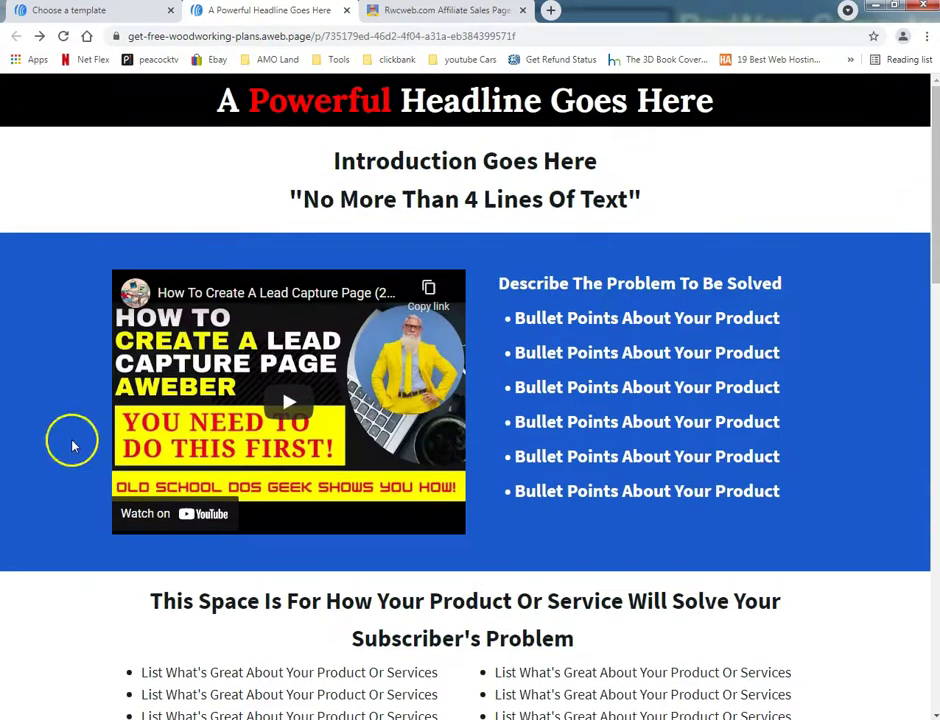
pyautogui.click(141, 16)
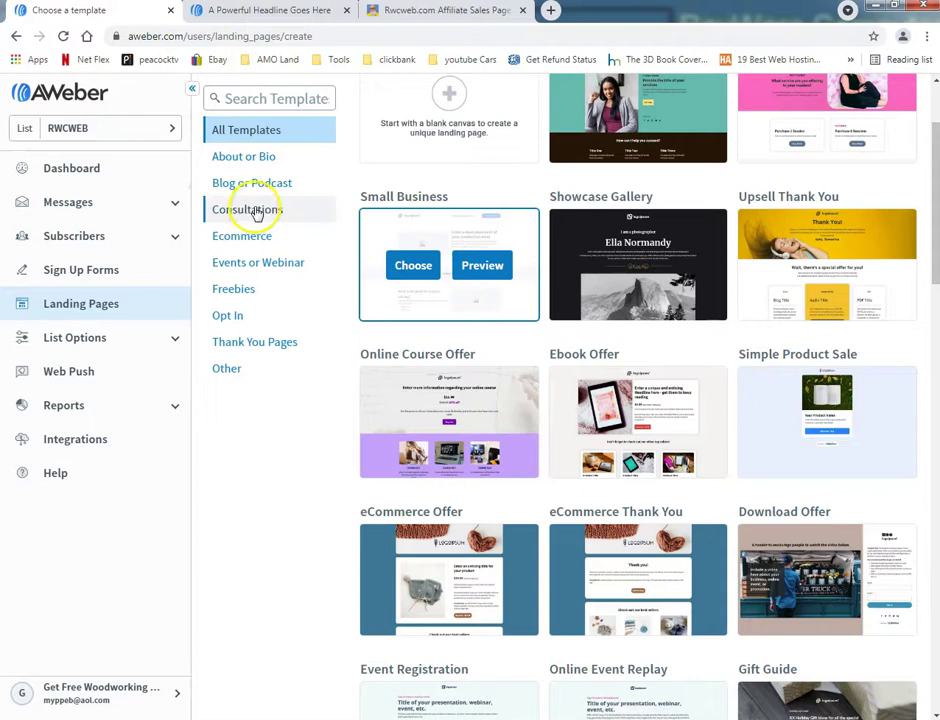
# Step: Copy the RWCWEB Aweber Template 2021 landing page to the RWCWEB (Current List)
pyautogui.click(91, 307)
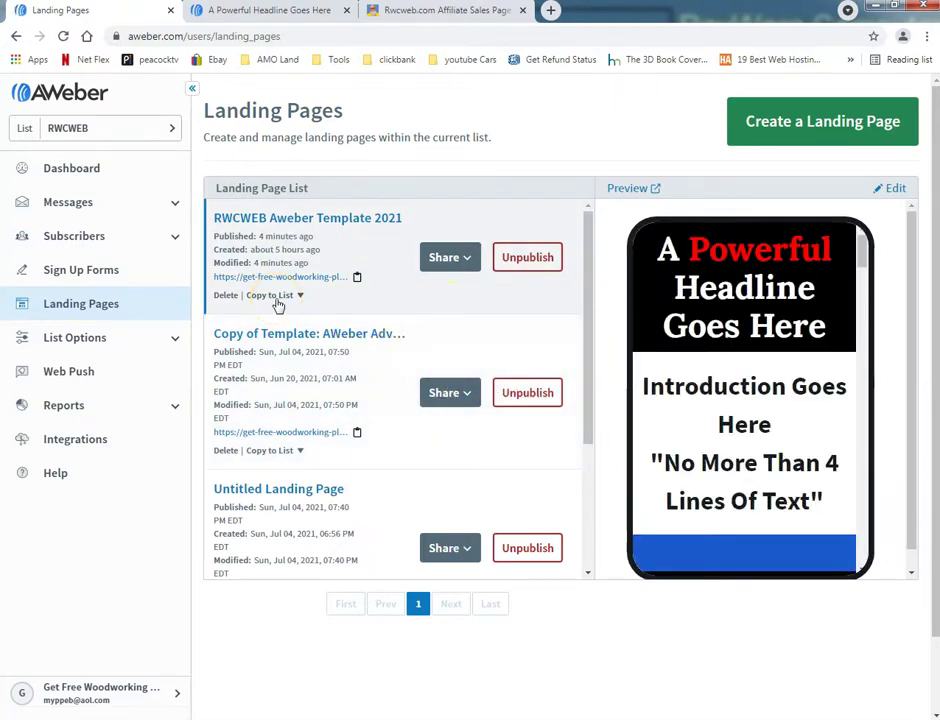
pyautogui.click(272, 295)
pyautogui.click(273, 318)
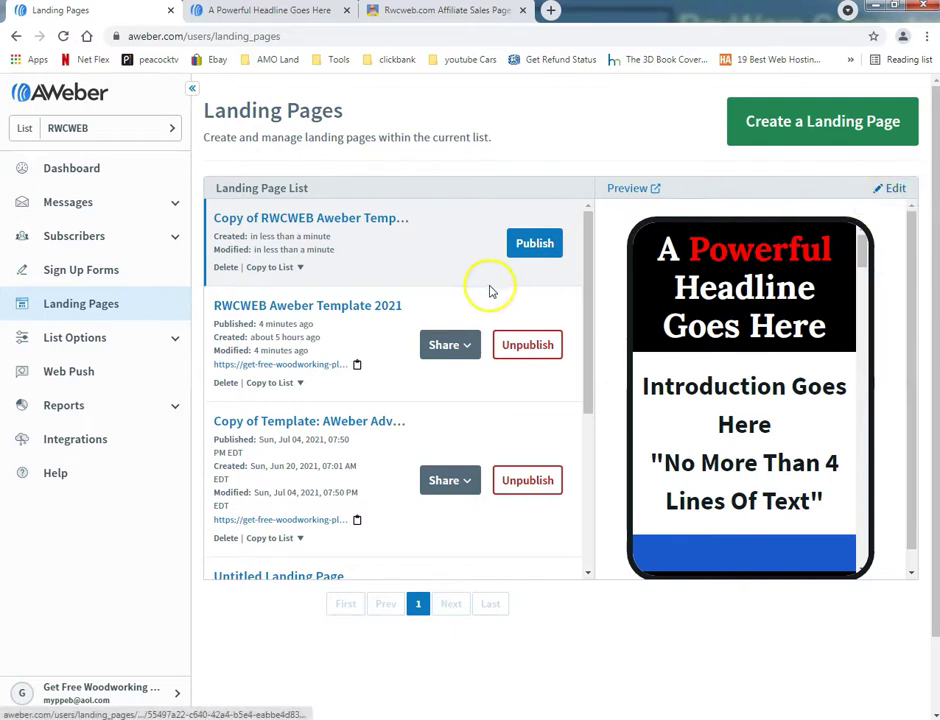
# Step: Open the new unpublished 'Copy of RWCWEB Aweber Template 2021' in the editor
pyautogui.click(265, 268)
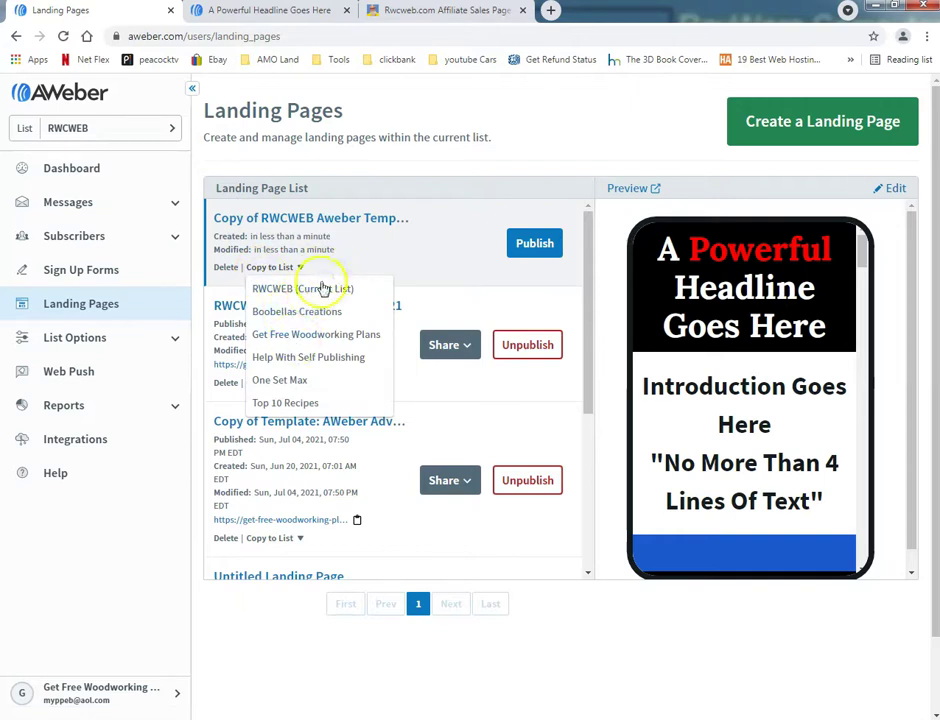
pyautogui.click(401, 258)
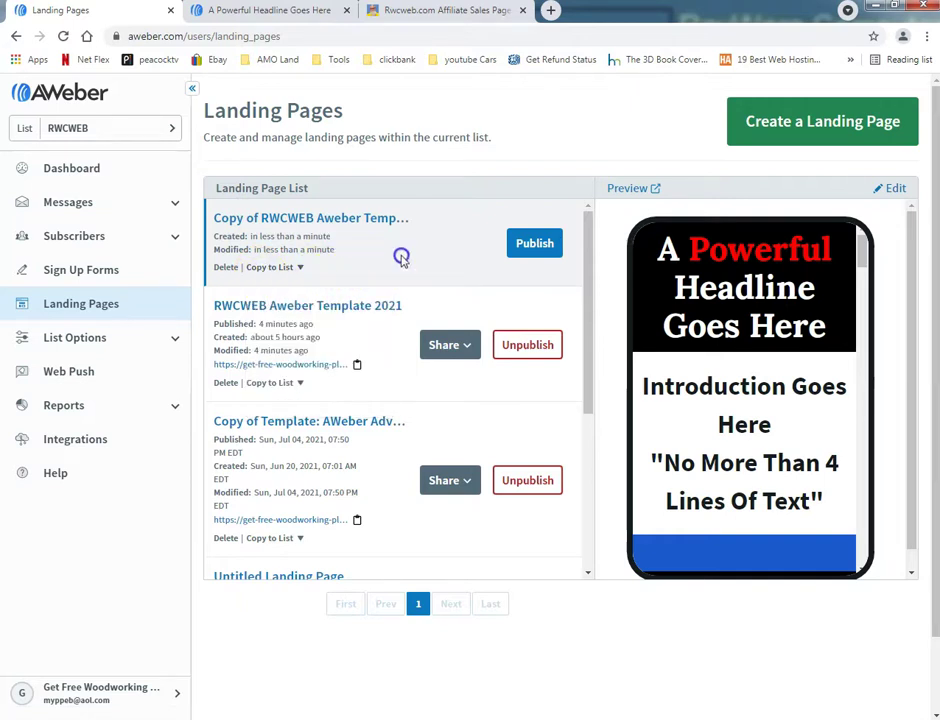
pyautogui.click(269, 268)
pyautogui.click(405, 258)
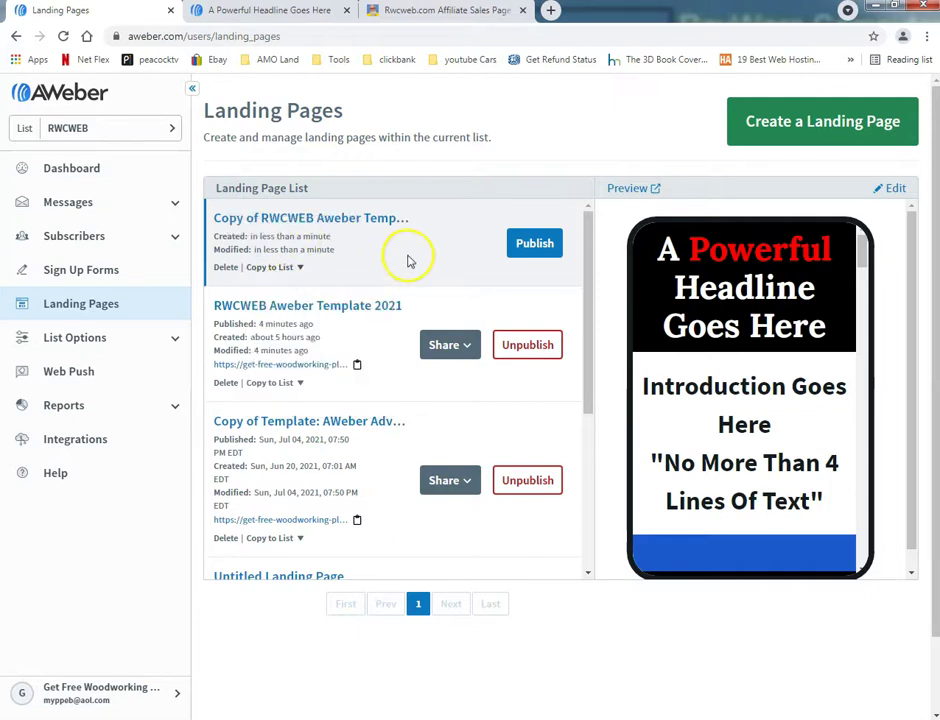
pyautogui.click(897, 190)
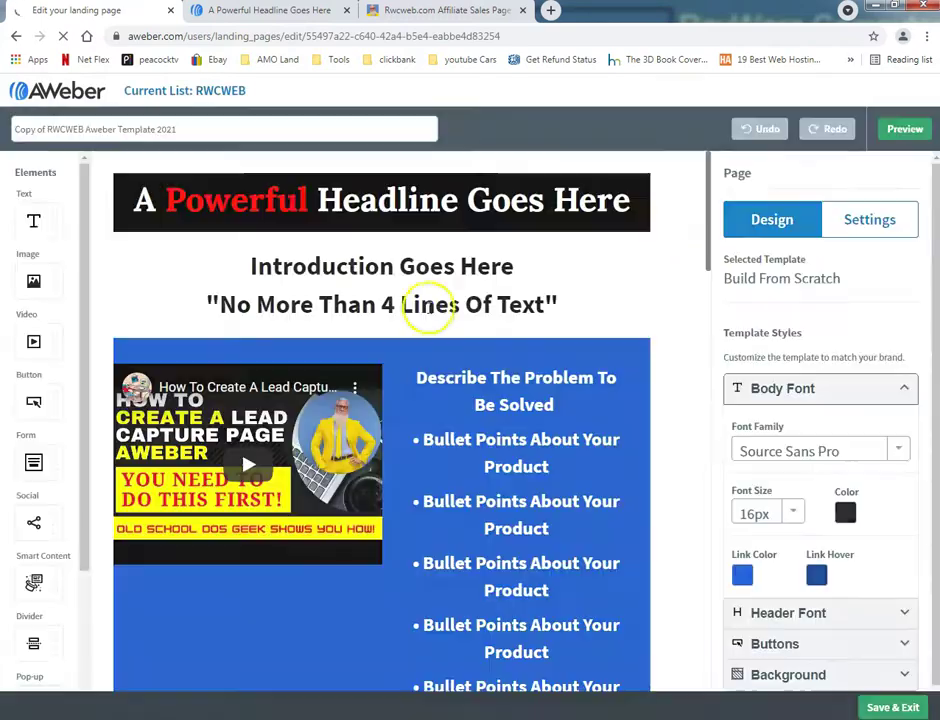
# Step: Look over the copied template's headline and introduction in the editor canvas
pyautogui.scroll(-3, 640, 350)
pyautogui.scroll(-3, 660, 357)
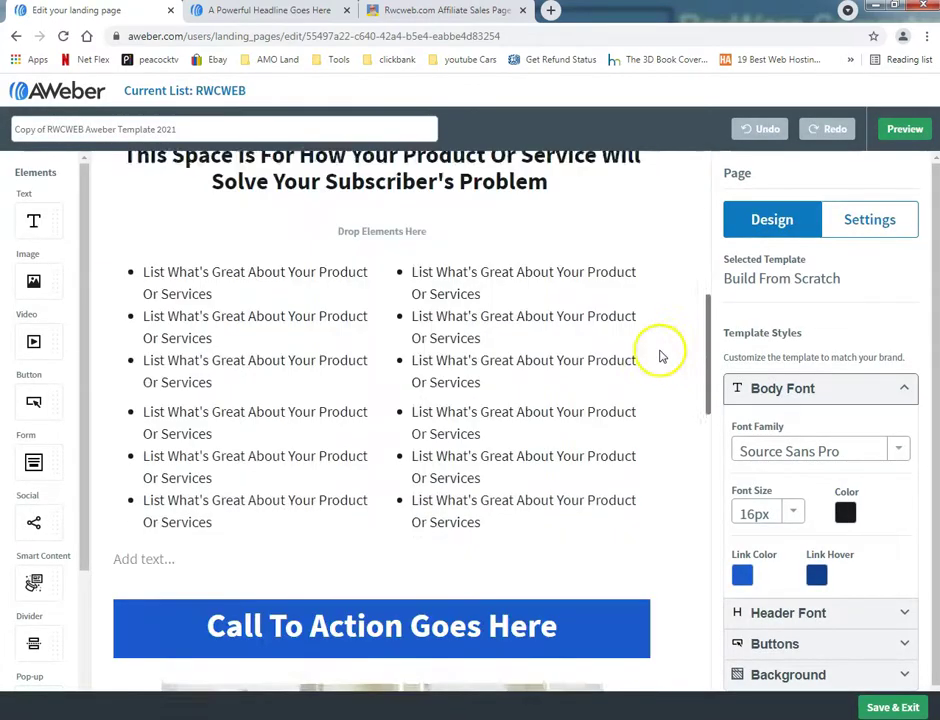
pyautogui.scroll(3, 673, 281)
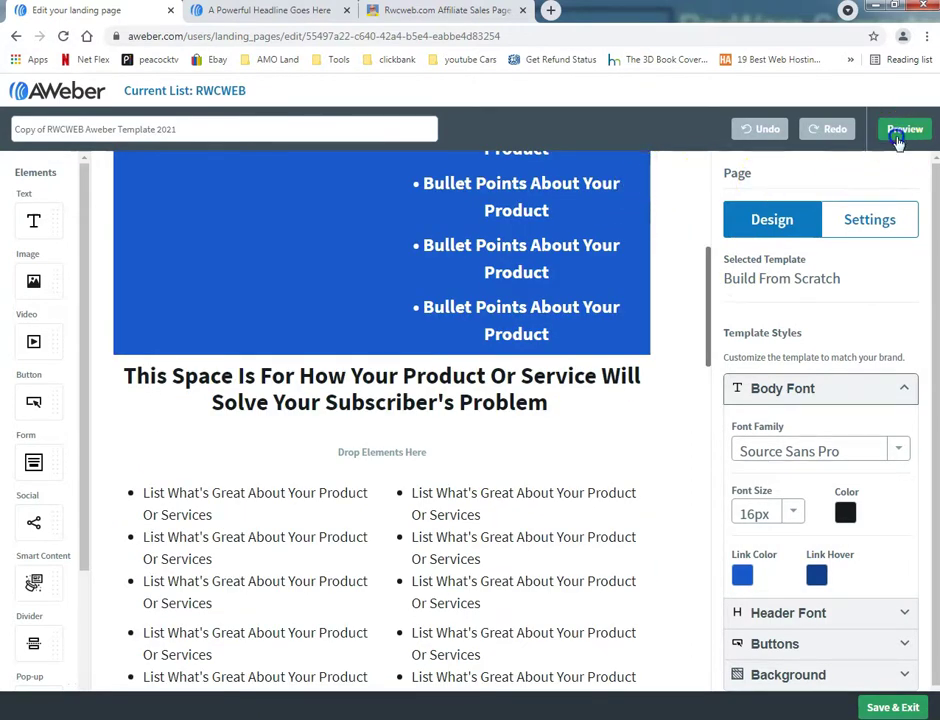
# Step: Preview the full copied landing page, then return to the editor
pyautogui.click(898, 136)
pyautogui.scroll(-3, 629, 252)
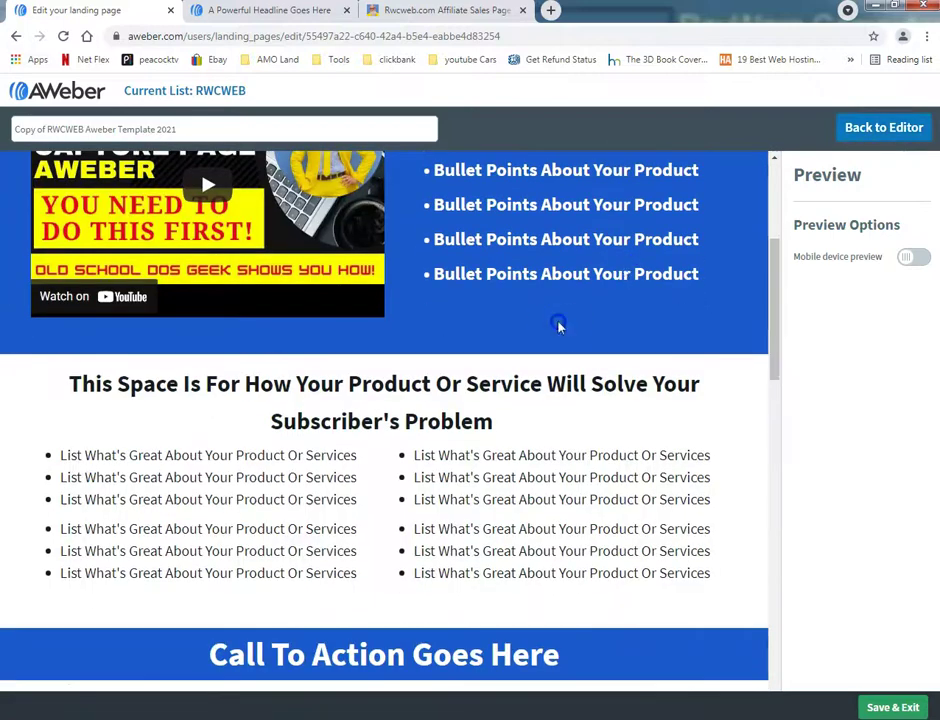
pyautogui.scroll(-10, 558, 326)
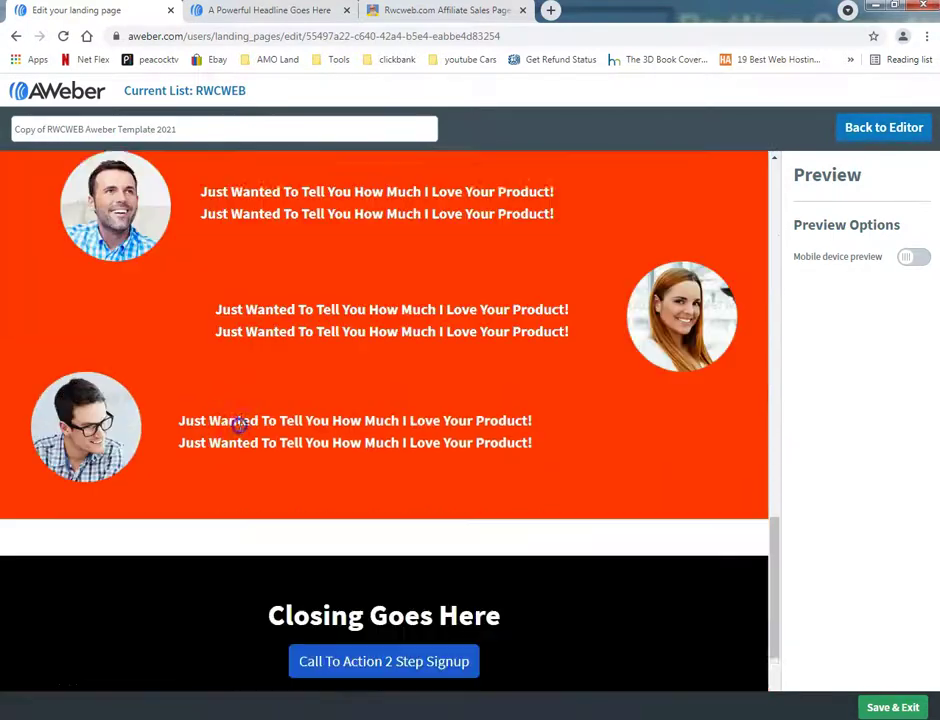
pyautogui.scroll(-2, 250, 428)
pyautogui.scroll(12, 491, 428)
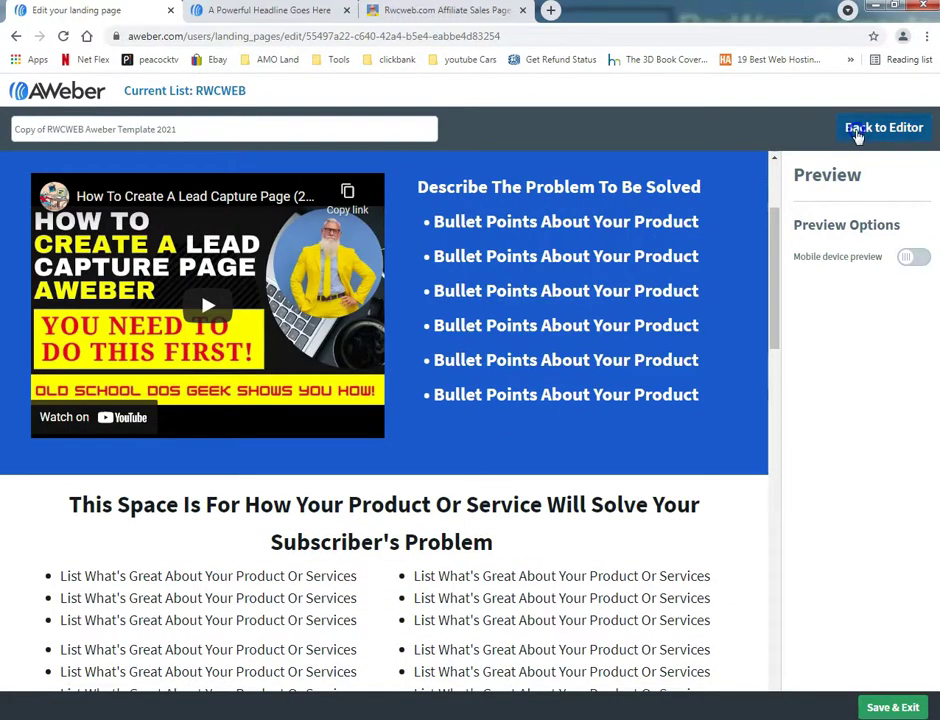
pyautogui.click(855, 135)
pyautogui.scroll(5, 202, 326)
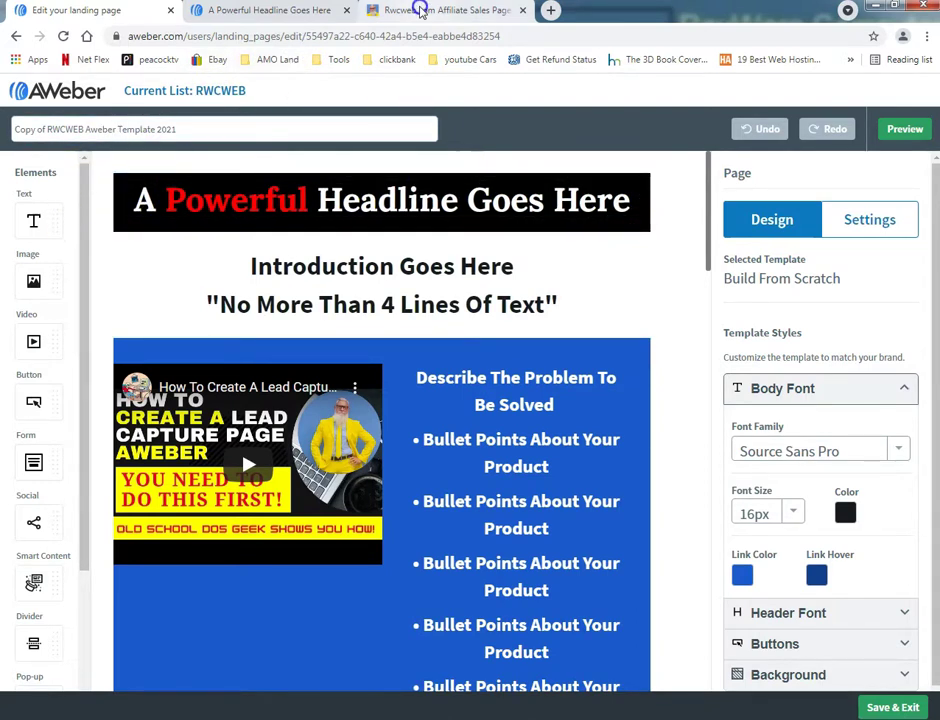
pyautogui.click(420, 10)
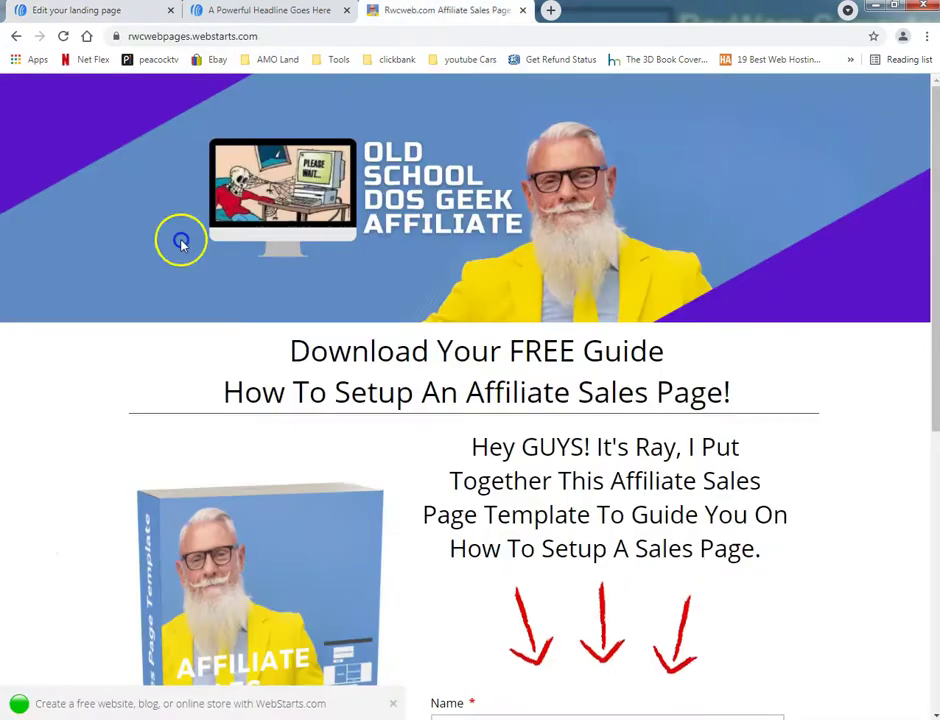
# Step: Return to the rwcweb.com affiliate-marketing page and check its Name and Email signup form
pyautogui.click(17, 37)
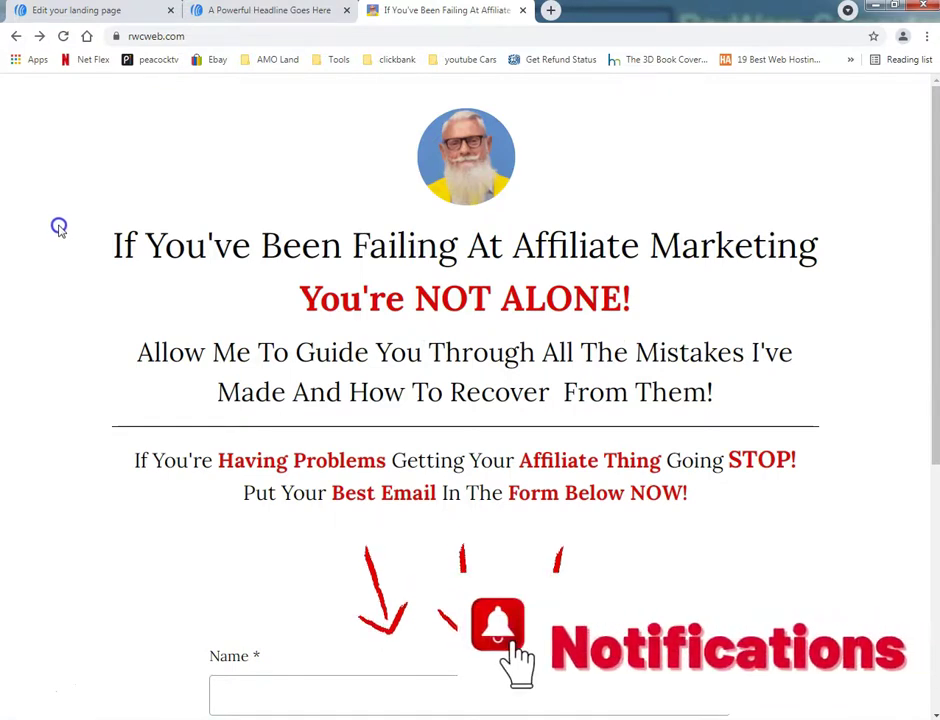
pyautogui.scroll(-2, 15, 319)
pyautogui.scroll(2, 25, 319)
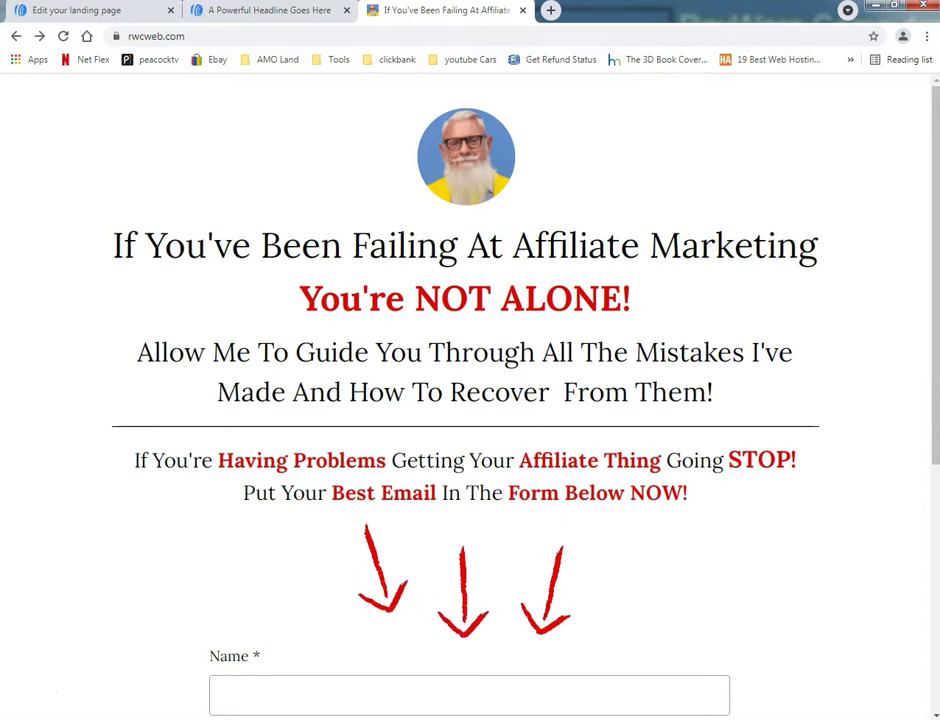
pyautogui.scroll(-2, 830, 632)
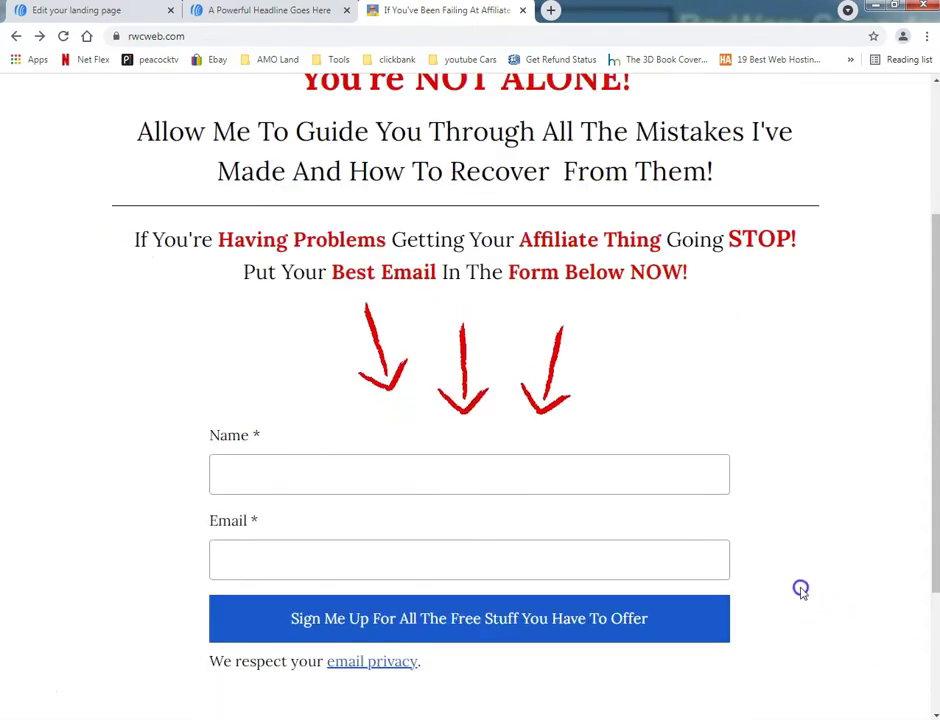
pyautogui.scroll(2, 799, 590)
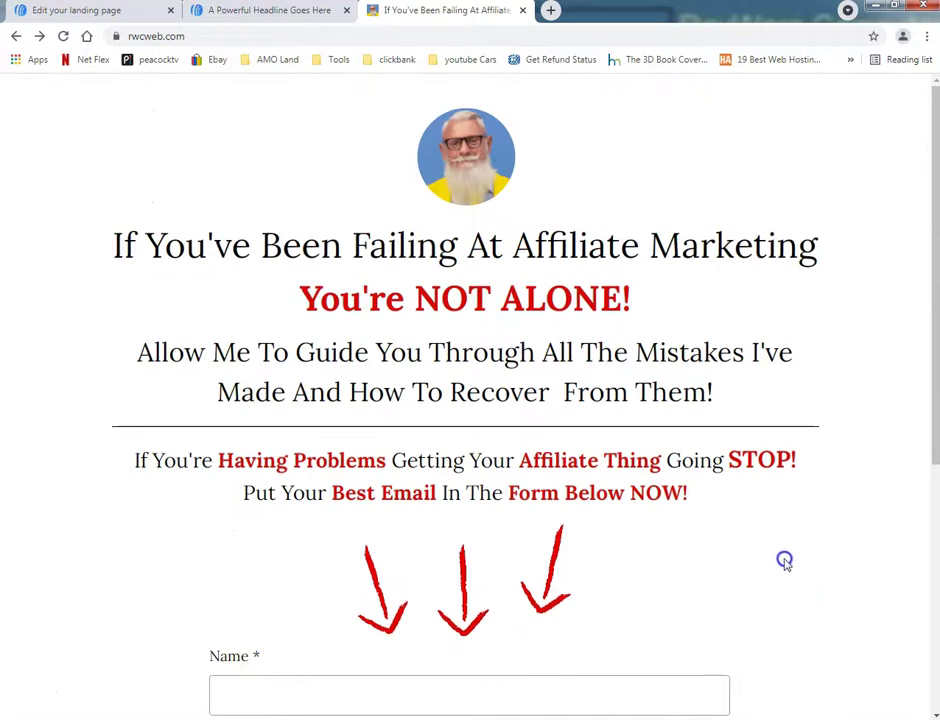